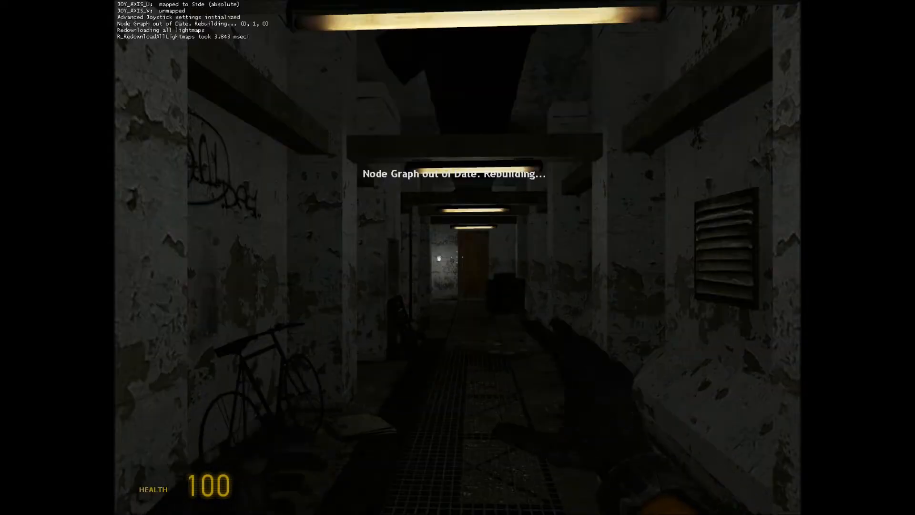
# Inspect the test hallway's lighting in the game with the flashlight on and off
pyautogui.press('f')
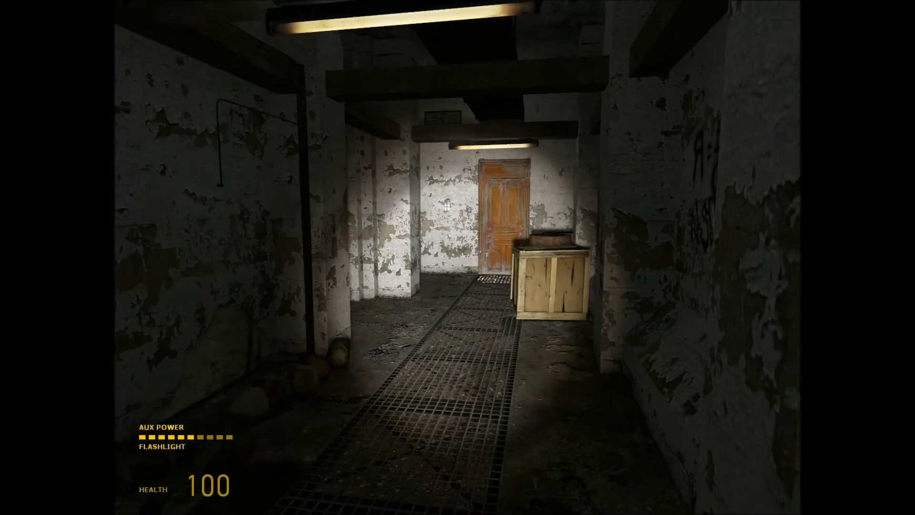
pyautogui.press('f')
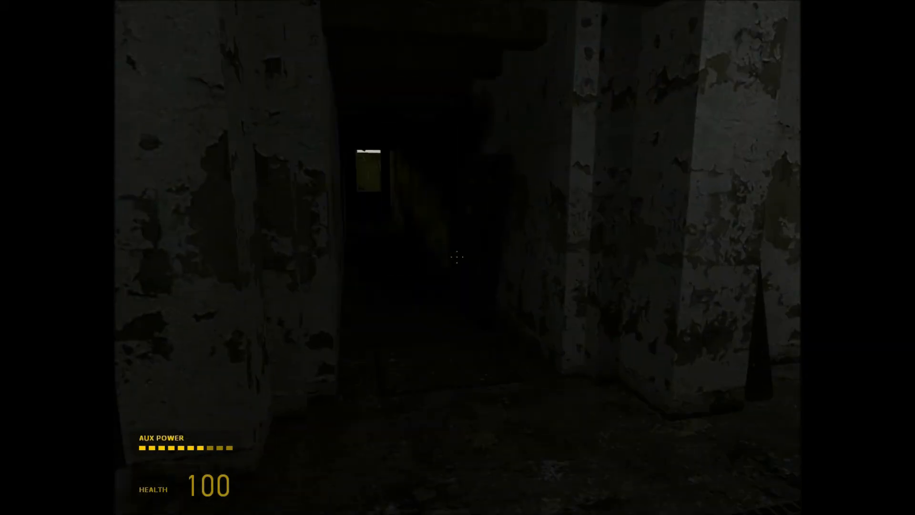
pyautogui.press('f')
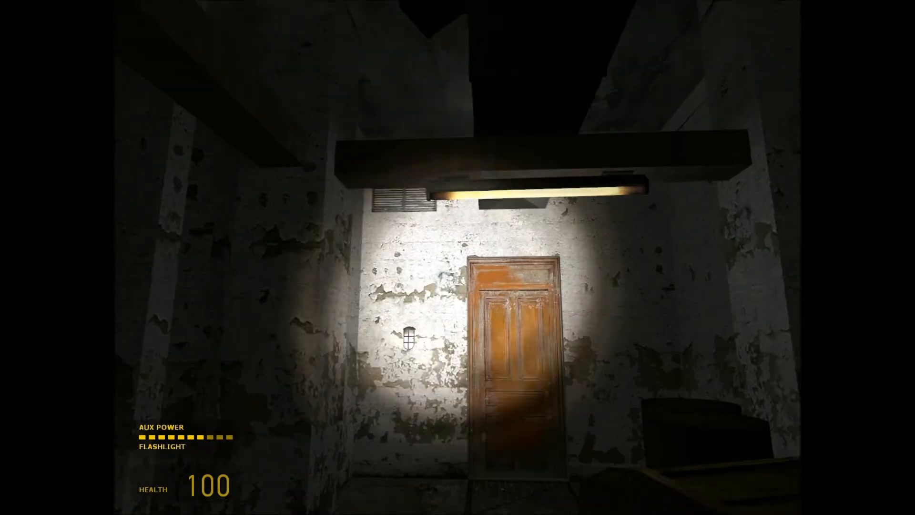
pyautogui.press('f')
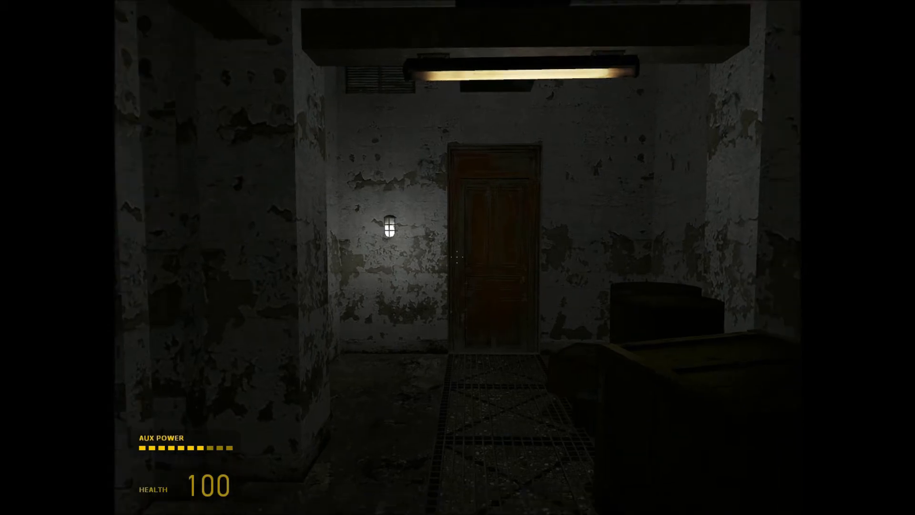
# Quit the running game without saving and return to the Hammer editor
pyautogui.press('`')
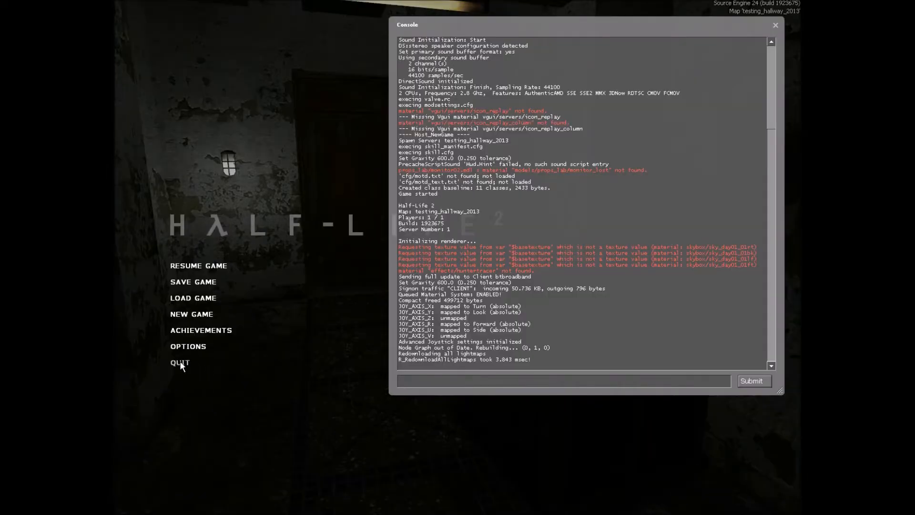
pyautogui.click(180, 362)
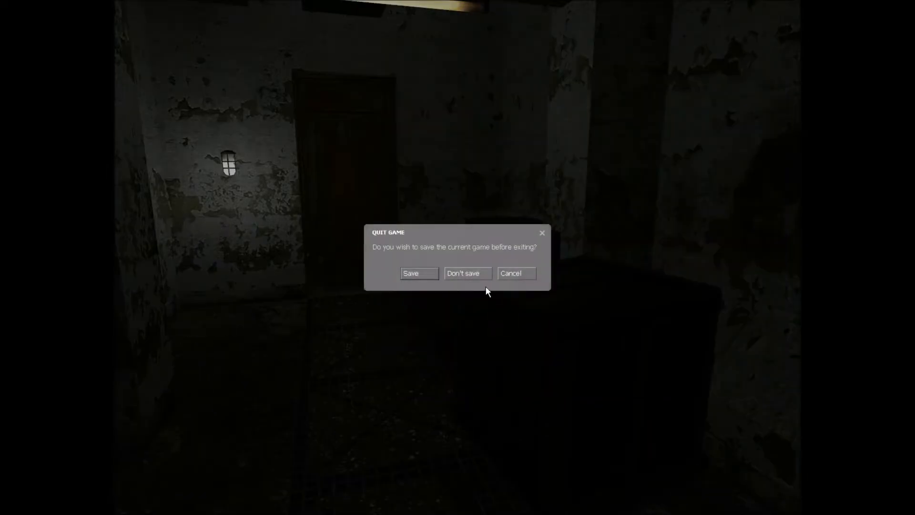
pyautogui.click(470, 270)
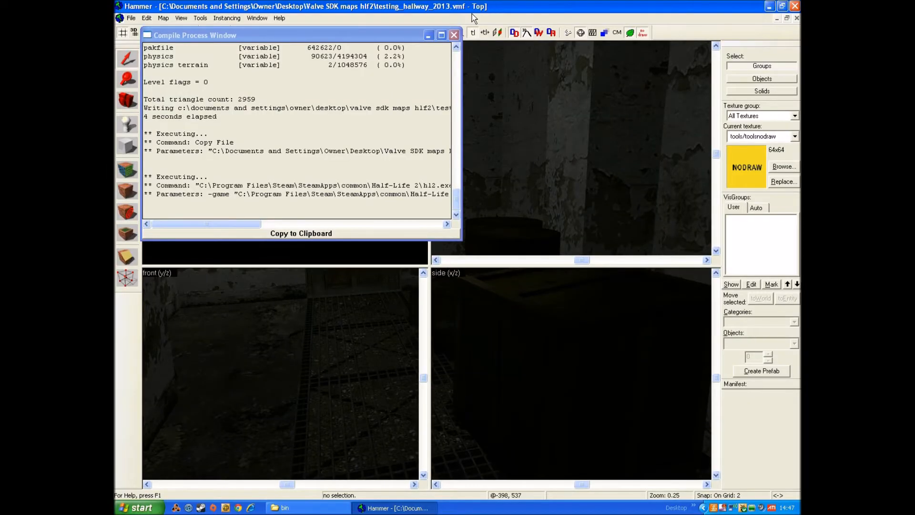
# Dismiss the compile process window and close the testing_hallway_2013 map
pyautogui.click(455, 35)
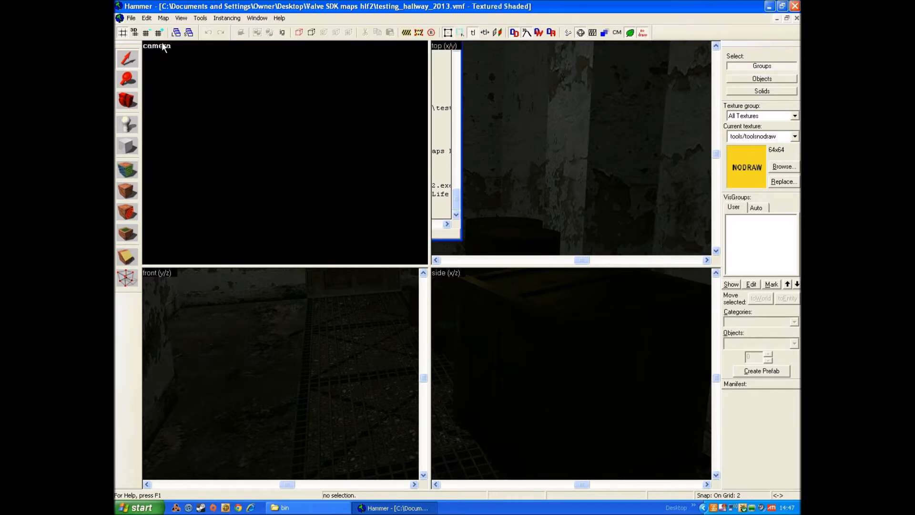
pyautogui.click(795, 19)
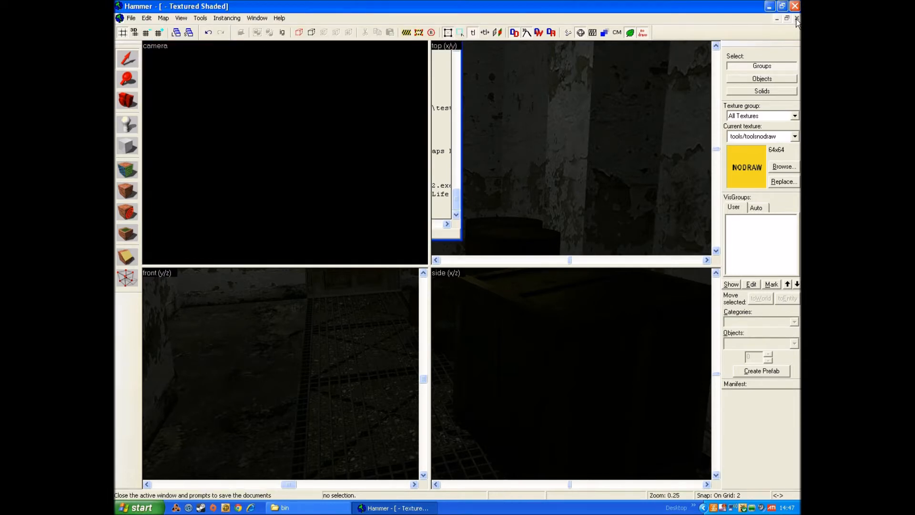
pyautogui.click(473, 286)
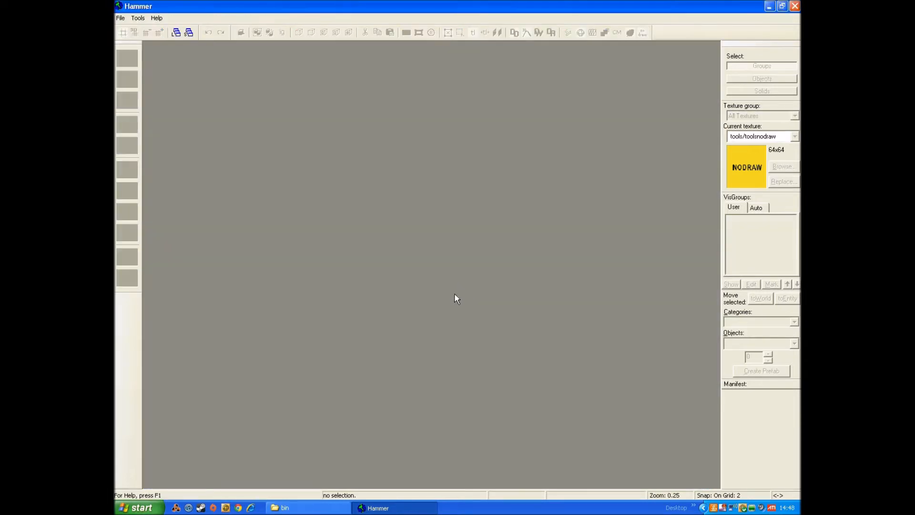
# Try to start a new map in the current editor session
pyautogui.click(120, 18)
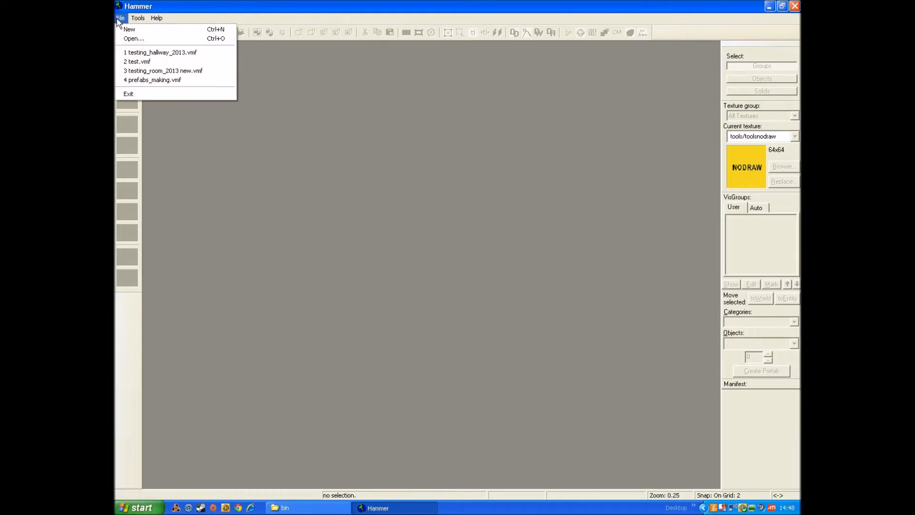
pyautogui.click(132, 31)
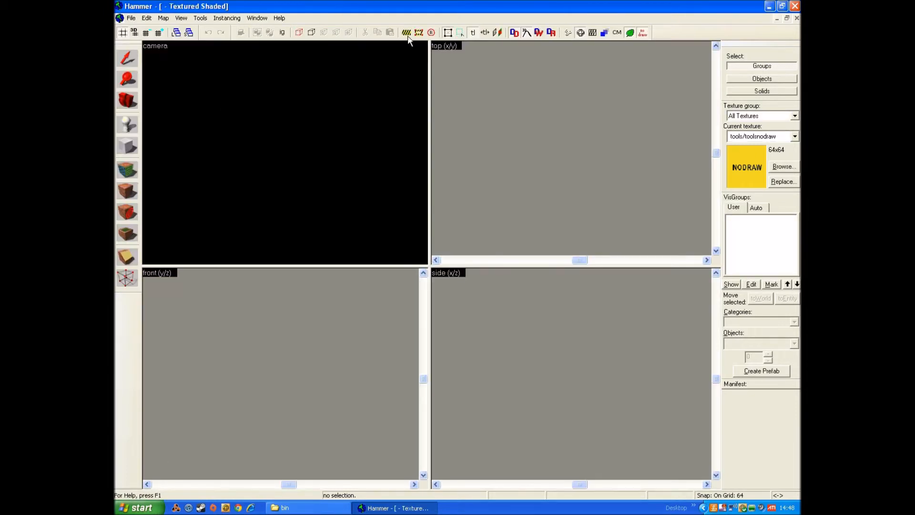
# Restart Hammer from the bin folder with the Half-Life 2 game configuration
pyautogui.click(795, 6)
pyautogui.doubleClick(444, 345)
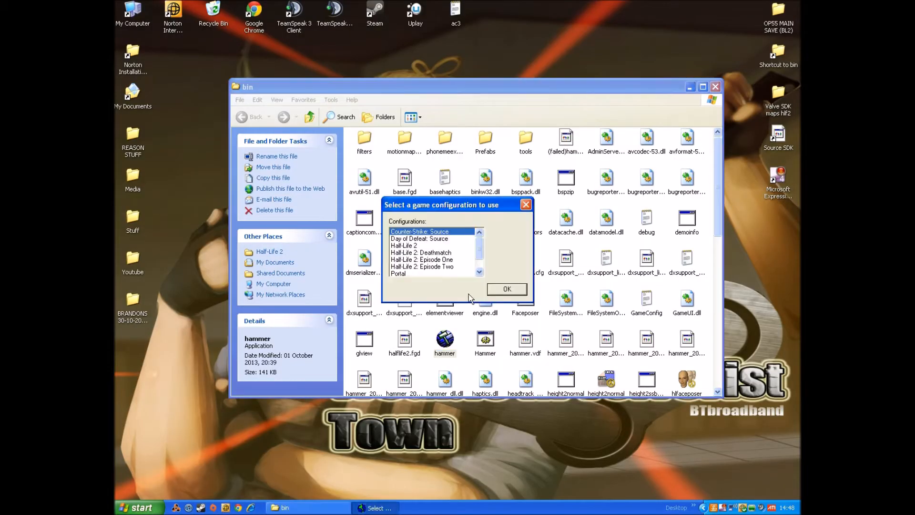
pyautogui.doubleClick(411, 245)
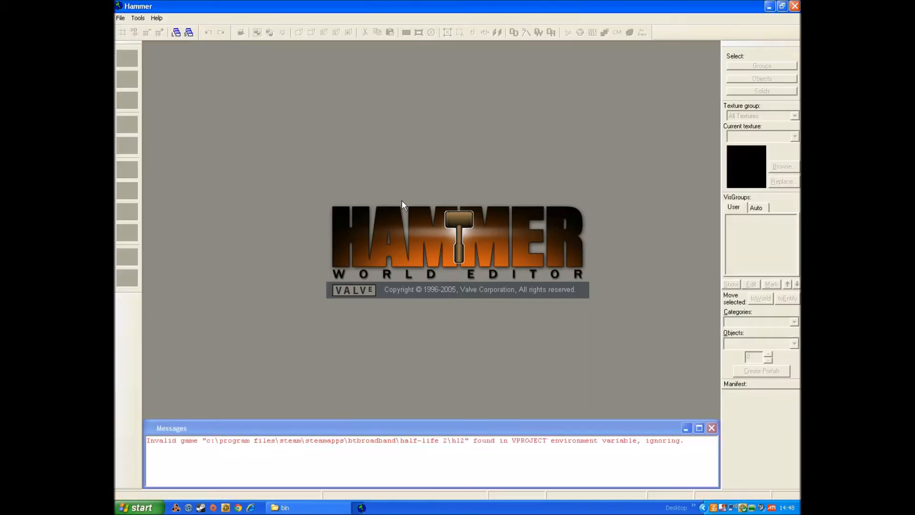
# Dismiss the messages window and create a new empty map
pyautogui.click(711, 427)
pyautogui.click(119, 19)
pyautogui.click(128, 28)
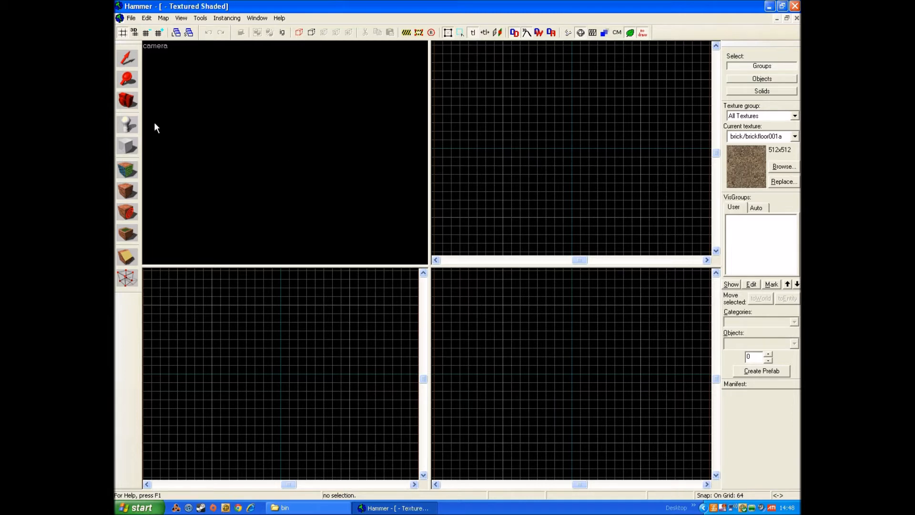
# Activate the Block tool and choose tools/toolsnodraw as the current texture, filtering the textures by "nodraw"
pyautogui.click(128, 146)
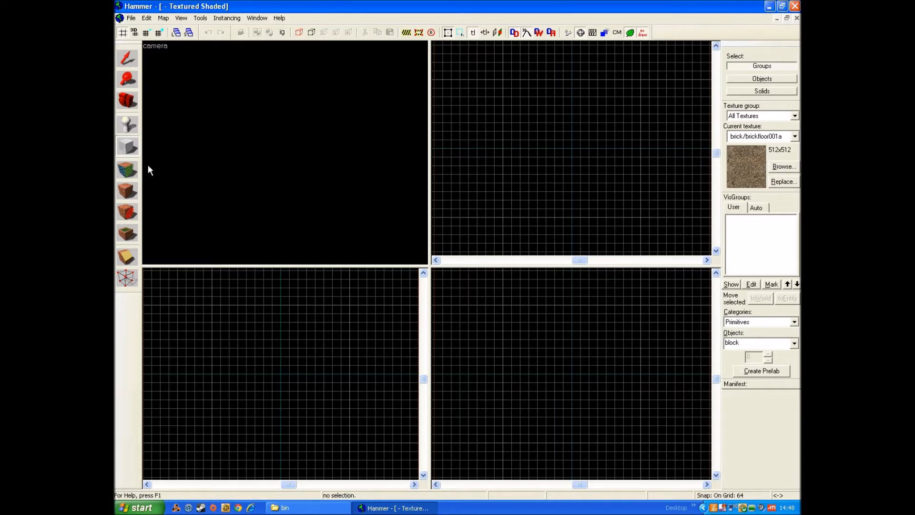
pyautogui.click(789, 166)
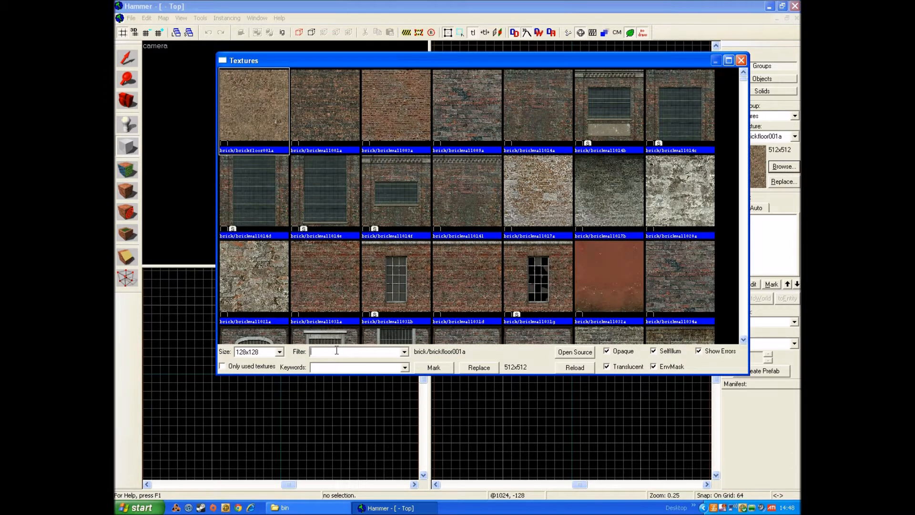
pyautogui.write('nodraw')
pyautogui.doubleClick(265, 114)
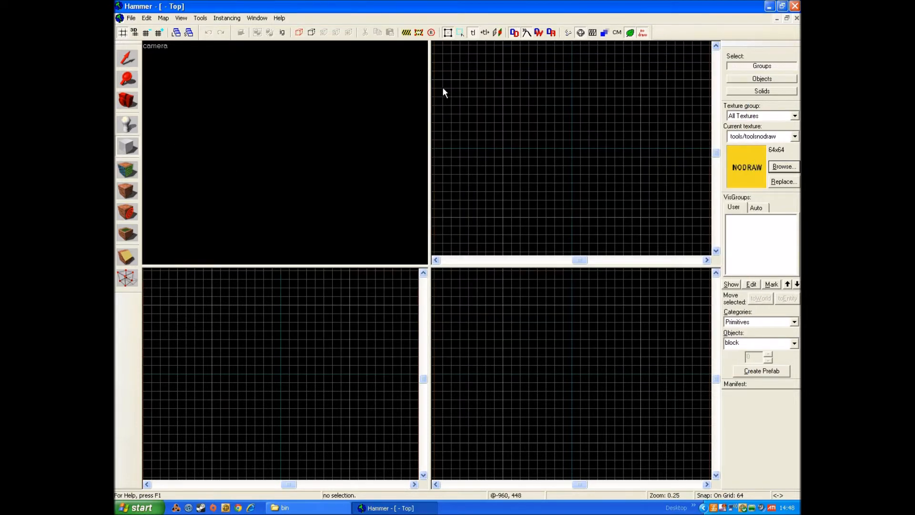
# Create a nodraw block 160 wide, 736 long and 192 high, using a grid size of 32
pyautogui.scroll(-2, 516, 87)
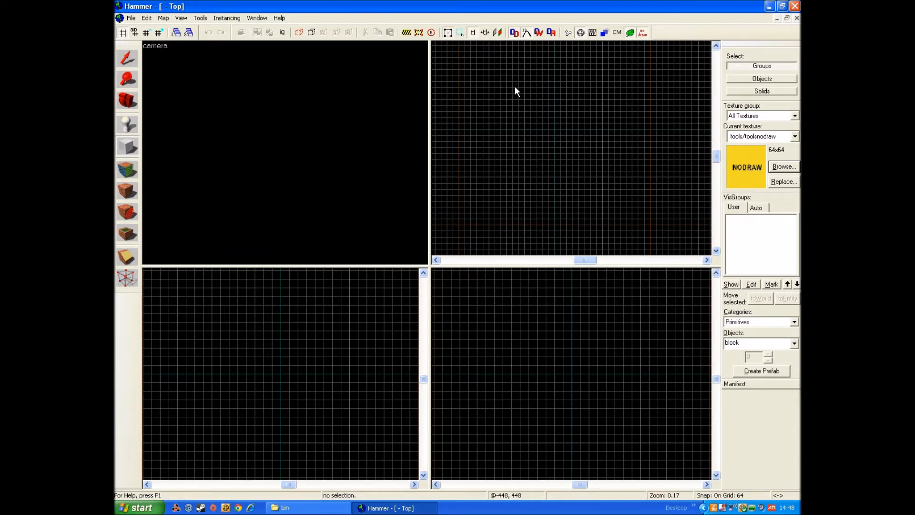
pyautogui.press('[')
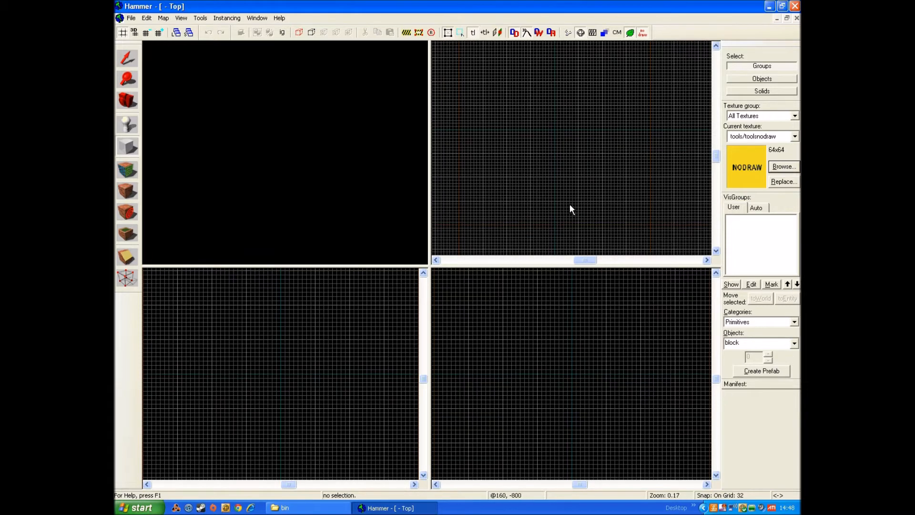
pyautogui.scroll(6, 508, 109)
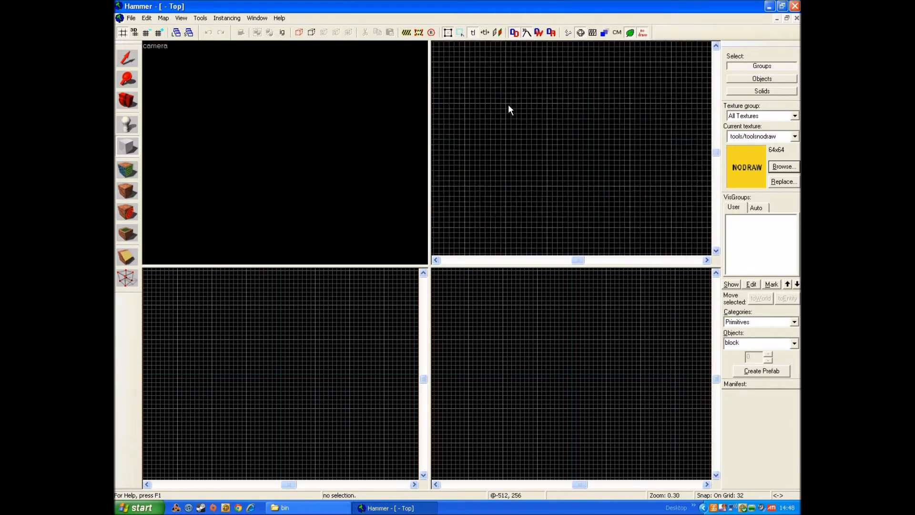
pyautogui.scroll(2, 505, 102)
pyautogui.moveTo(505, 101); pyautogui.dragTo(567, 169)
pyautogui.scroll(-4, 529, 261)
pyautogui.moveTo(513, 363); pyautogui.dragTo(515, 346)
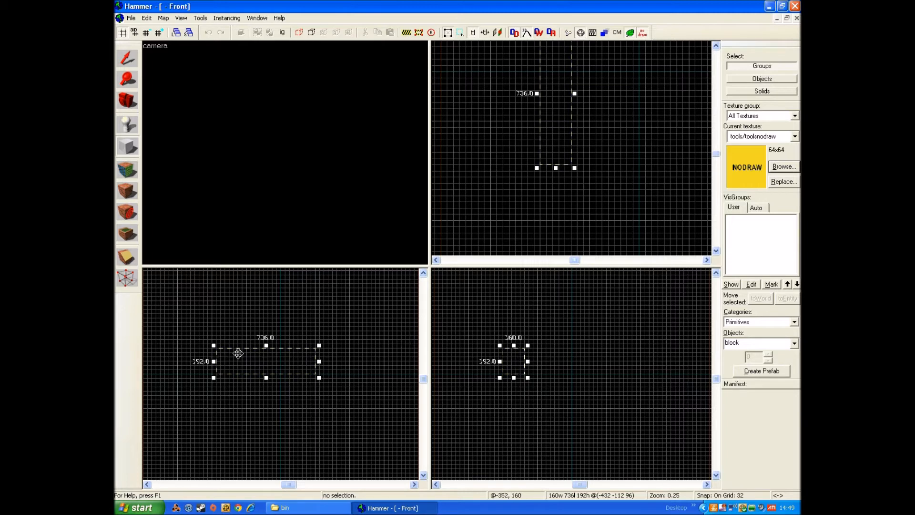
pyautogui.press('Return')
# Examine the new nodraw block from outside in the 3D camera view
pyautogui.press('s')
pyautogui.press('Up')
pyautogui.press('Left')
pyautogui.press('Down')
pyautogui.press('a')
pyautogui.press('Left')
pyautogui.press('Right')
pyautogui.press('Up')
pyautogui.press('w')
pyautogui.press('s')
pyautogui.press('Down')
pyautogui.press('Left')
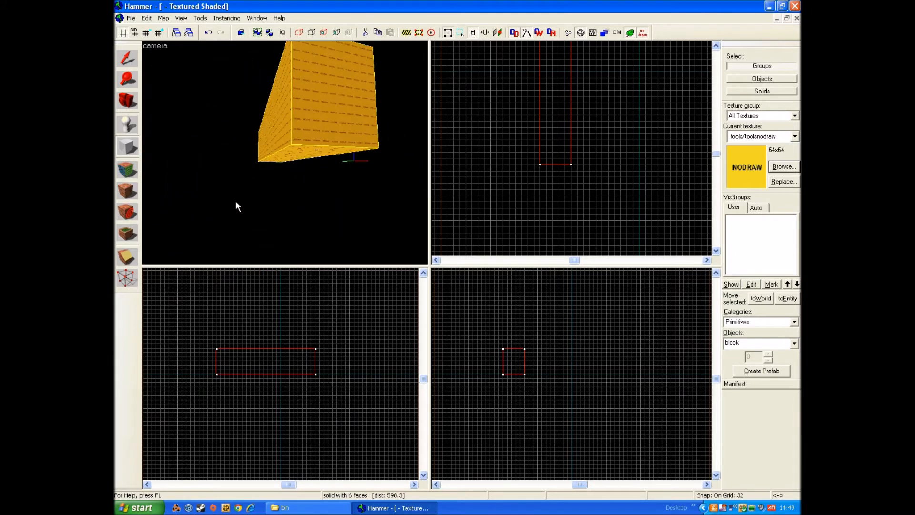
pyautogui.press('d')
# Hollow out the nodraw block with walls 8 units thick
pyautogui.click(133, 60)
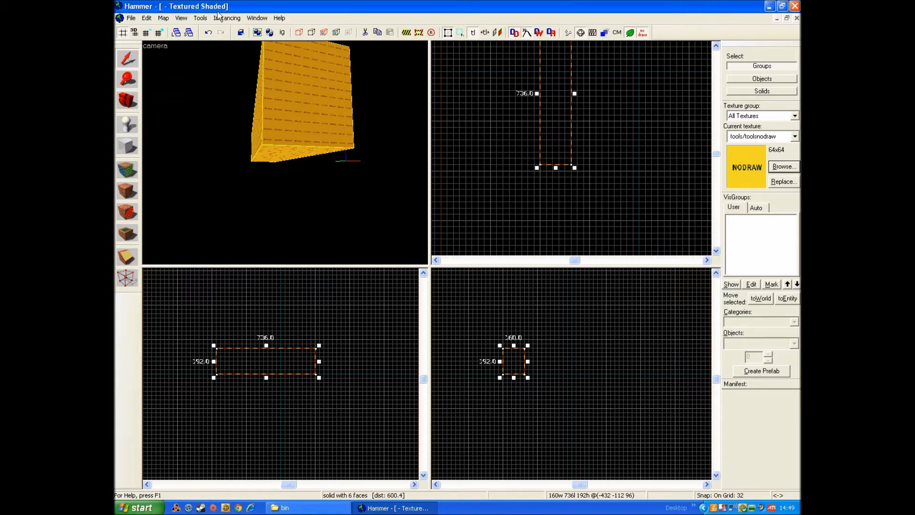
pyautogui.click(200, 19)
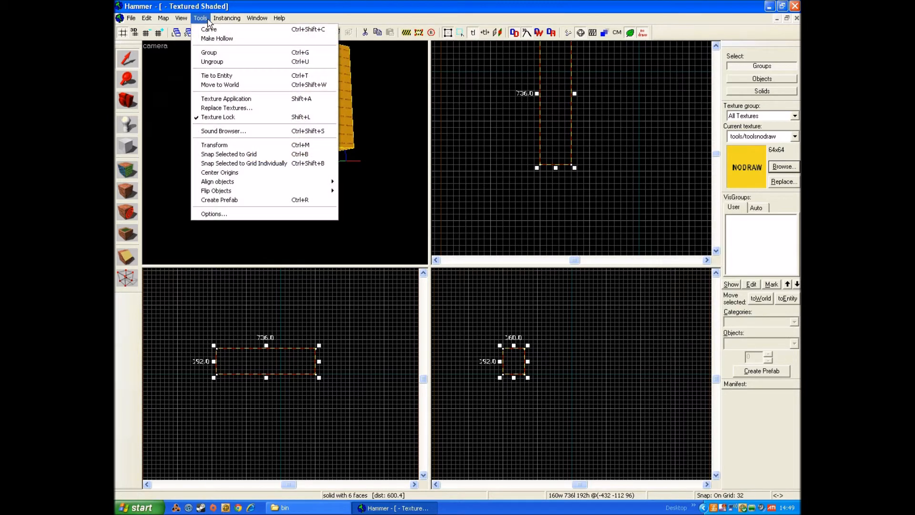
pyautogui.click(221, 39)
pyautogui.write('8')
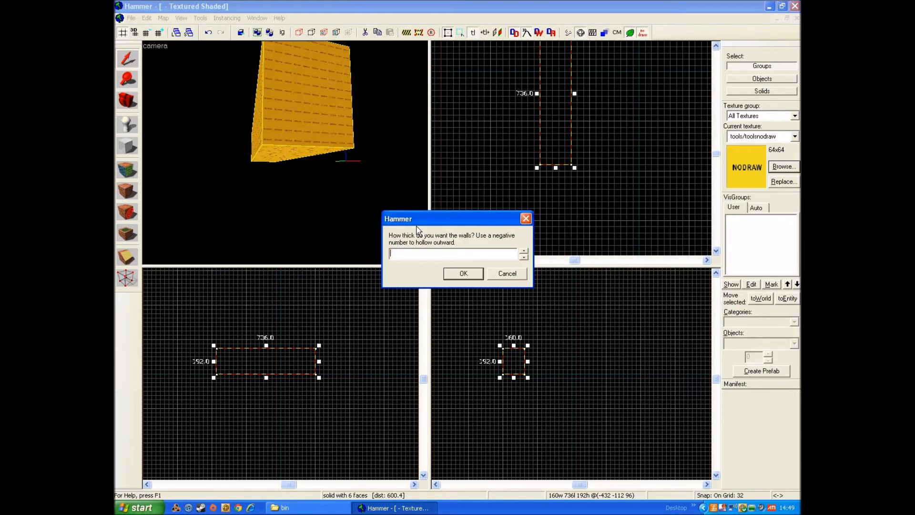
pyautogui.press('Return')
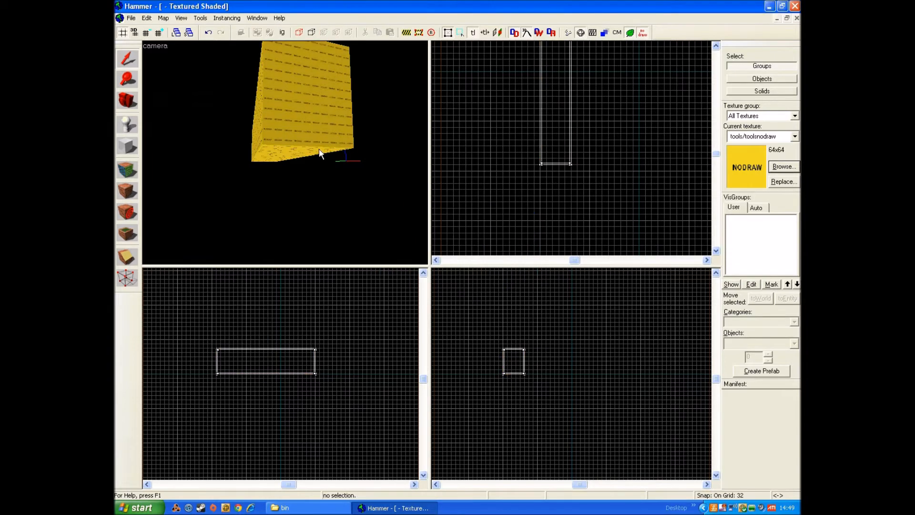
# Outline a block 32 wide, 32 long and 192 high at the hallway's left wall in the top view, near the lower end
pyautogui.scroll(10, 298, 137)
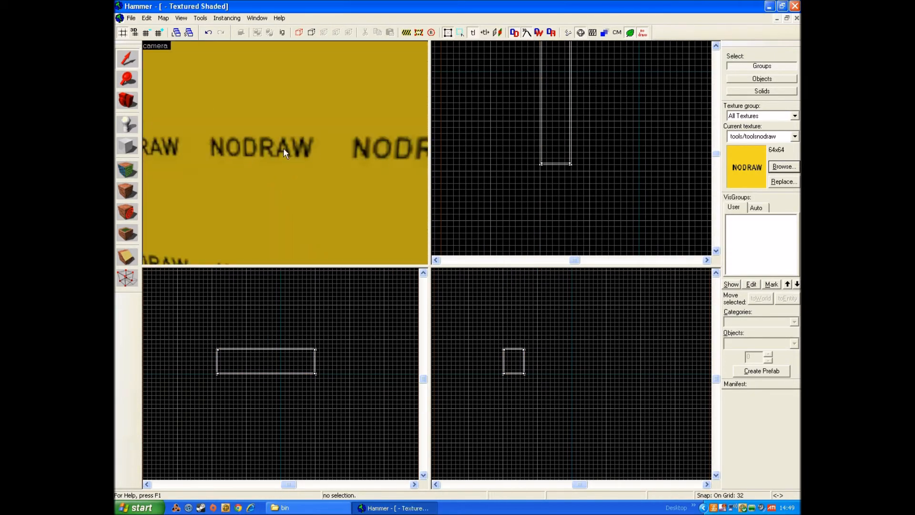
pyautogui.press('Left')
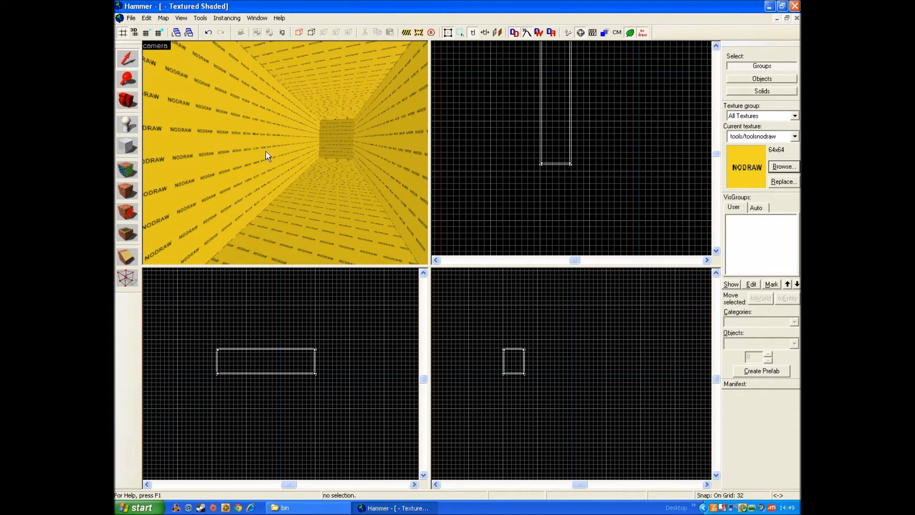
pyautogui.press('Right')
pyautogui.scroll(3, 549, 146)
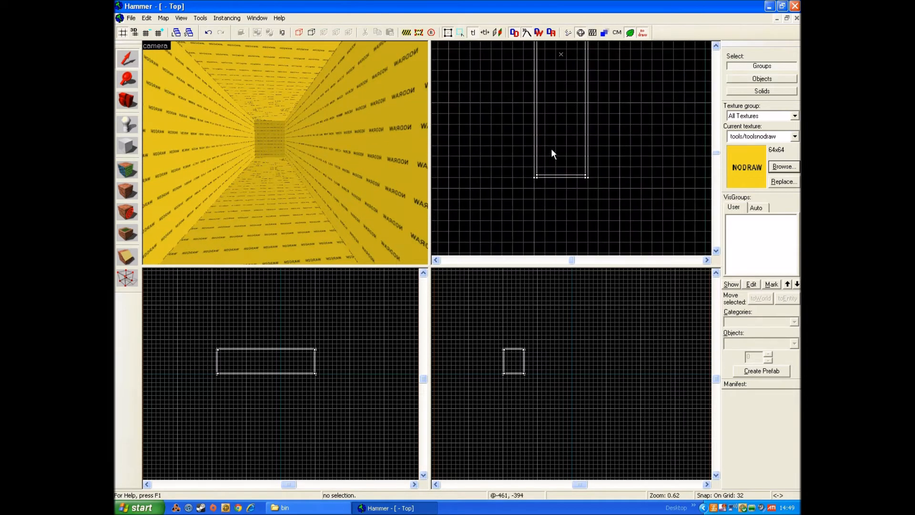
pyautogui.press('Up')
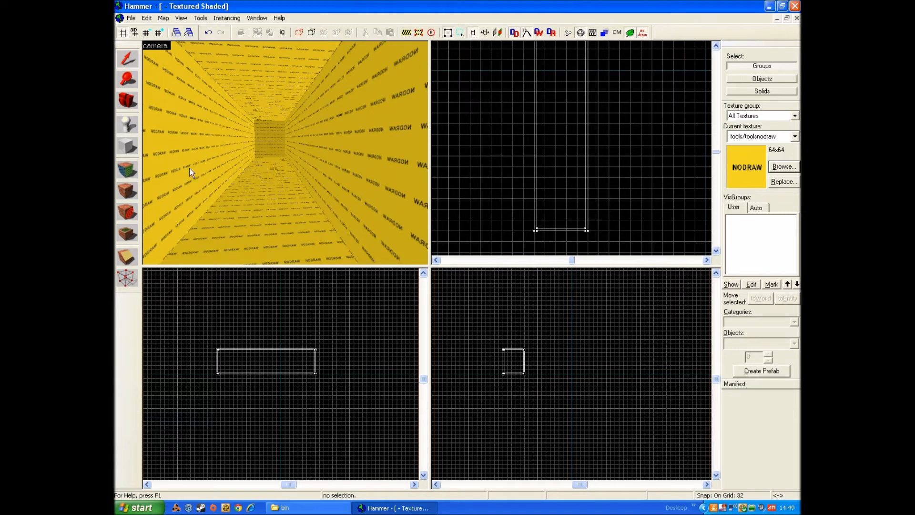
pyautogui.click(127, 146)
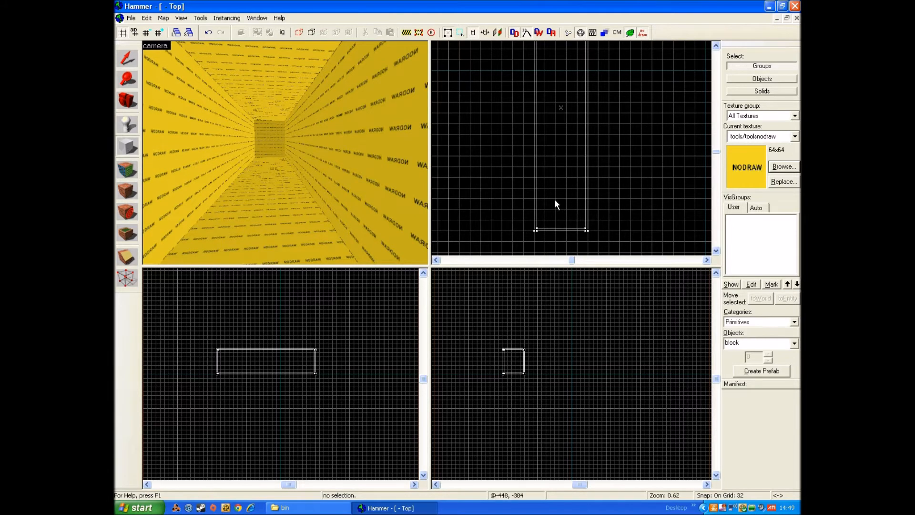
pyautogui.scroll(3, 548, 190)
pyautogui.moveTo(526, 185); pyautogui.dragTo(547, 202)
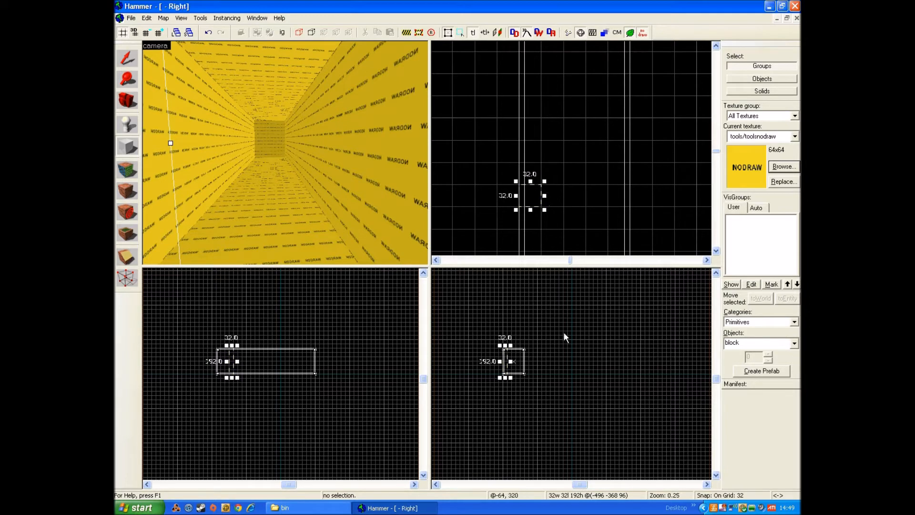
# Set the grid size to 16 and shift the 32 by 32 block outline 16 units toward the hallway's interior
pyautogui.press('[')
pyautogui.scroll(2, 517, 212)
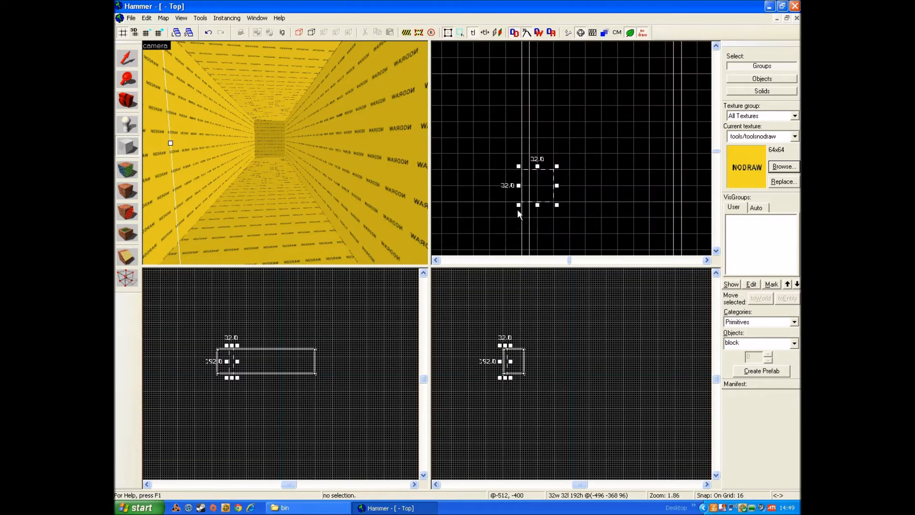
pyautogui.moveTo(518, 205); pyautogui.dragTo(542, 199)
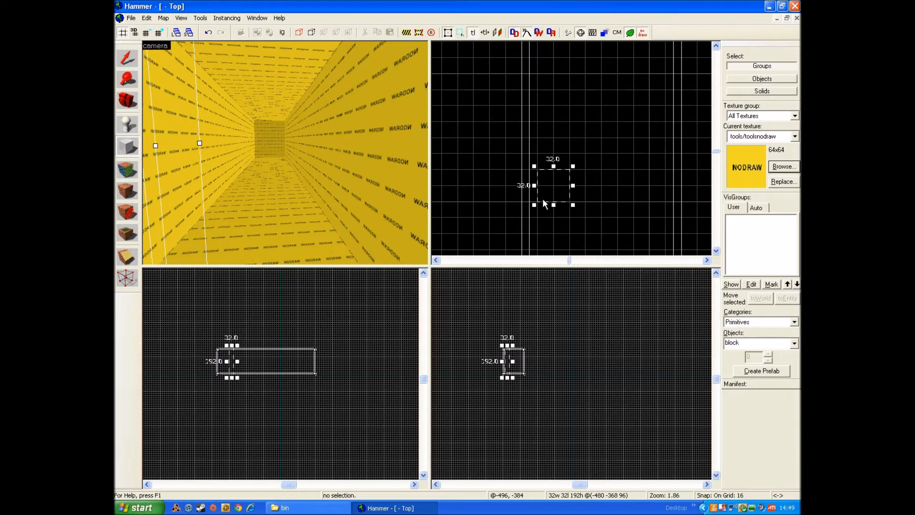
# Set the grid size to 8 and resize the block outline to 24 by 24 by 176 units, fitted between floor and ceiling at the left wall
pyautogui.press('[')
pyautogui.moveTo(535, 204)
pyautogui.mouseDown()
pyautogui.moveTo(554, 183)
pyautogui.moveTo(535, 196)
pyautogui.mouseUp()
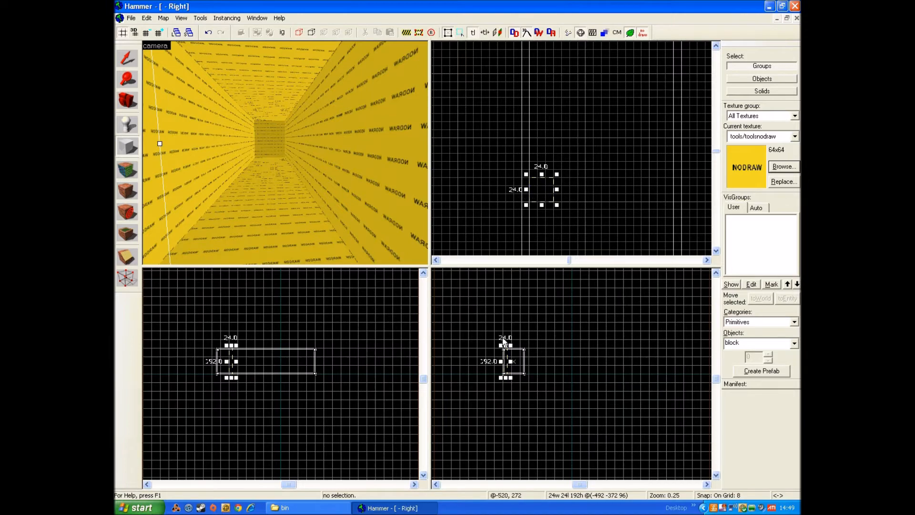
pyautogui.scroll(3, 521, 353)
pyautogui.scroll(8, 520, 355)
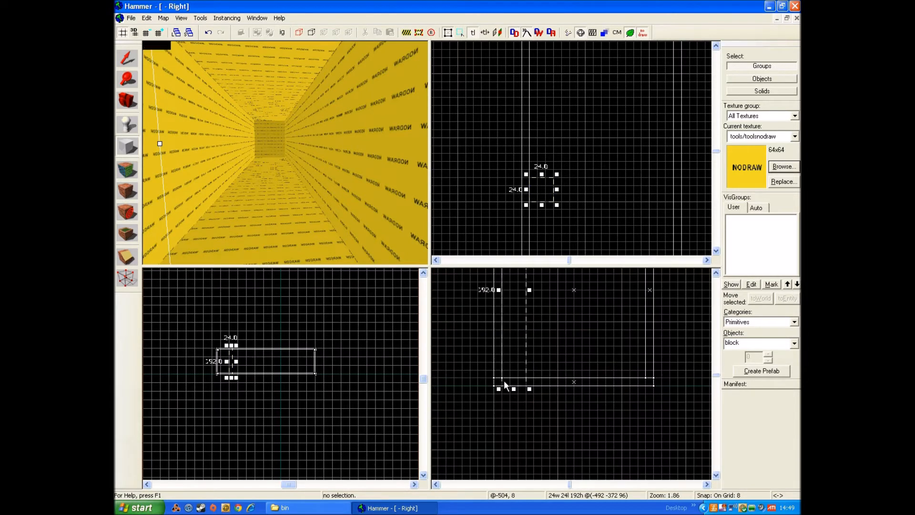
pyautogui.moveTo(513, 388); pyautogui.dragTo(514, 381)
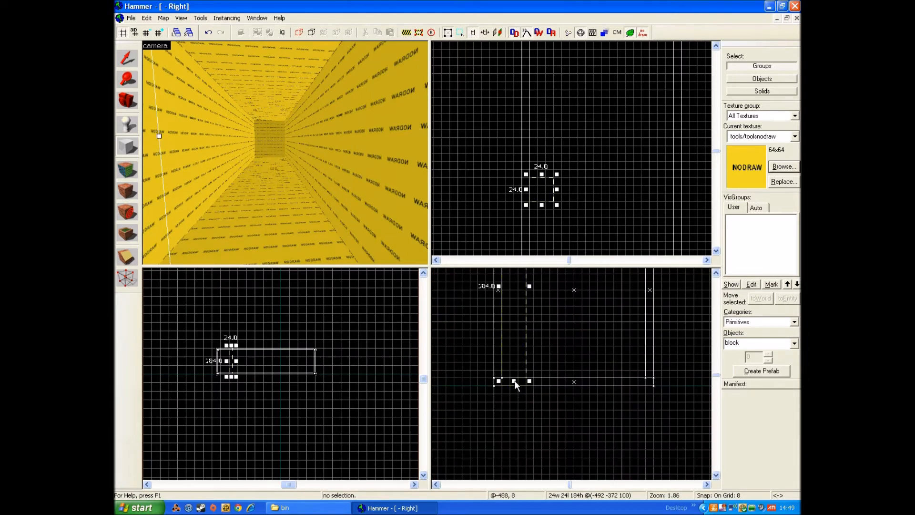
pyautogui.press('Up')
pyautogui.press('Up')
pyautogui.press('Up')
pyautogui.moveTo(513, 347); pyautogui.dragTo(513, 354)
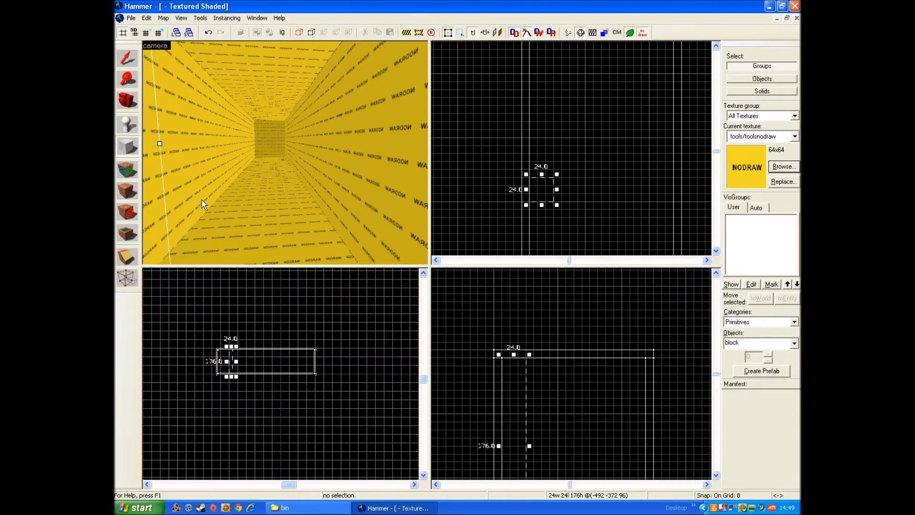
# Create the nodraw pillar from the 24 by 24 by 176 outline, checking its position in the 3D view
pyautogui.press('s')
pyautogui.press('Left')
pyautogui.press('Right')
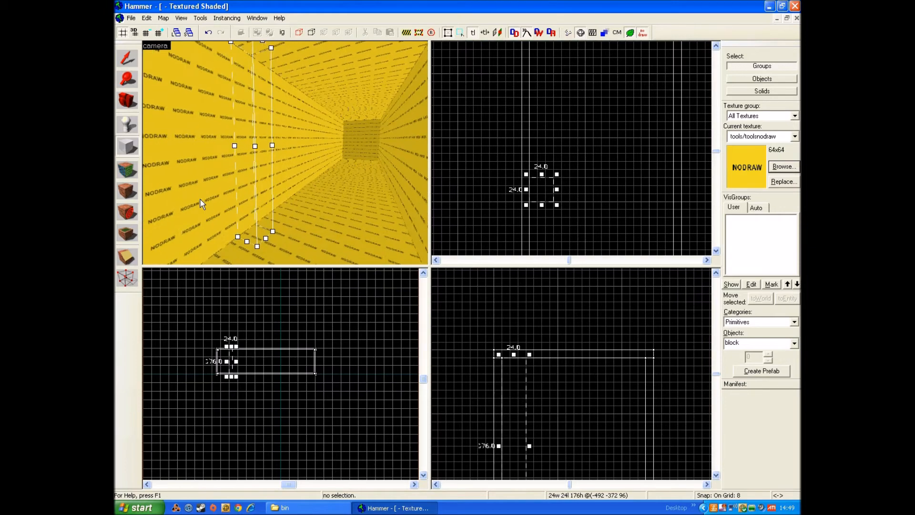
pyautogui.press('Return')
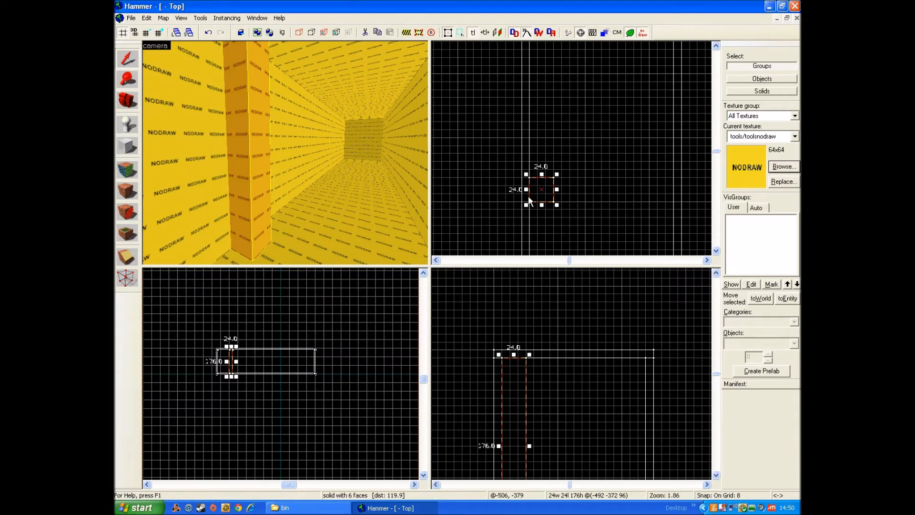
# Copy the pillar along both hallway walls in the top view, making five opposite pairs spaced 128 units apart
pyautogui.scroll(-4, 549, 186)
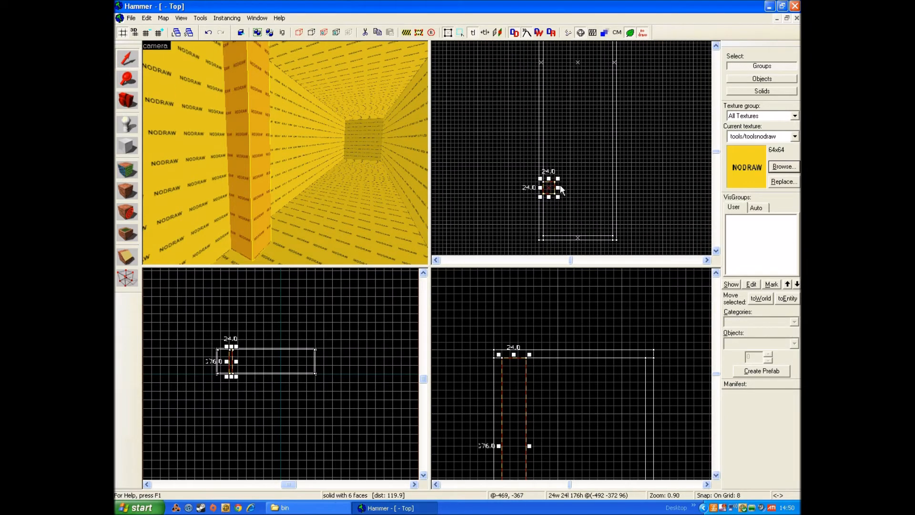
pyautogui.moveTo(556, 186)
pyautogui.mouseDown()
pyautogui.moveTo(607, 190)
pyautogui.moveTo(555, 145)
pyautogui.moveTo(556, 163)
pyautogui.moveTo(544, 125)
pyautogui.moveTo(605, 126)
pyautogui.mouseUp()
pyautogui.scroll(3, 606, 128)
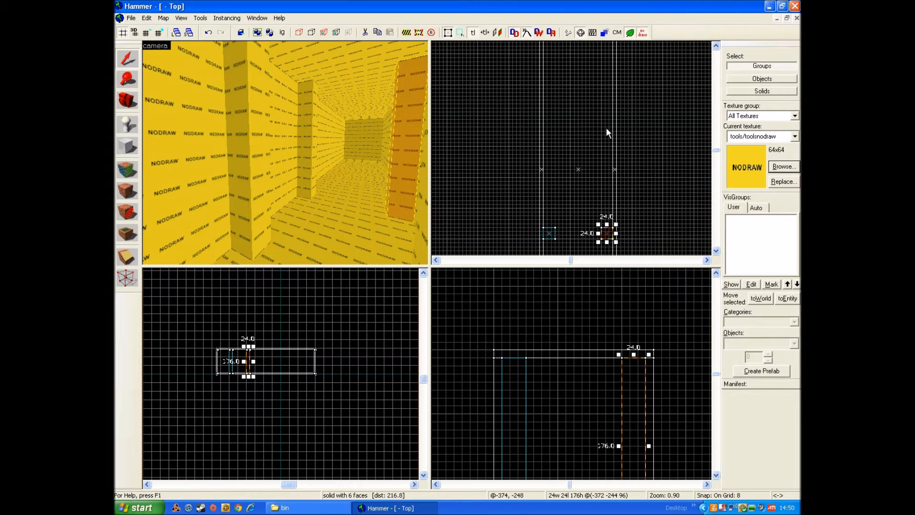
pyautogui.moveTo(601, 237)
pyautogui.keyDown('shift'); pyautogui.mouseDown()
pyautogui.moveTo(595, 176)
pyautogui.moveTo(613, 158)
pyautogui.moveTo(602, 173)
pyautogui.moveTo(549, 174)
pyautogui.moveTo(547, 113)
pyautogui.moveTo(604, 110)
pyautogui.mouseUp(); pyautogui.keyUp('shift')
pyautogui.keyDown('shift'); pyautogui.scroll(1, 605, 110); pyautogui.keyUp('shift')
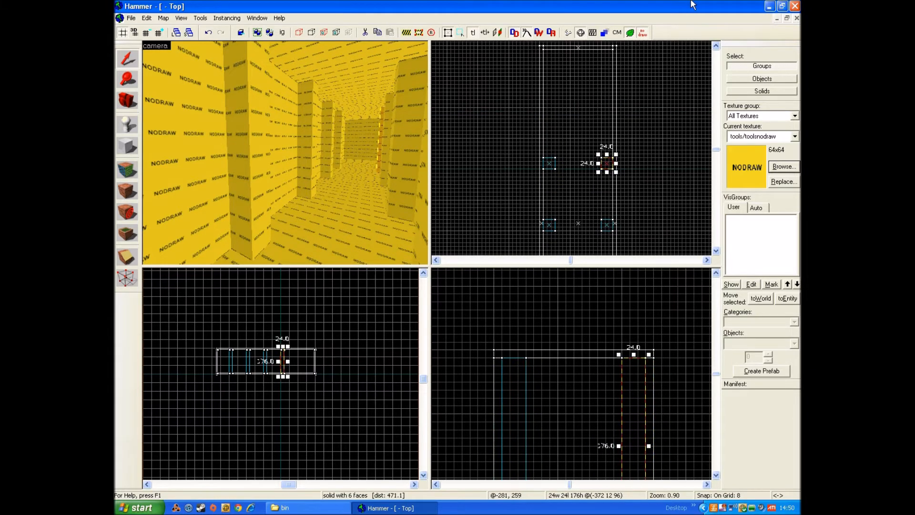
pyautogui.keyDown('shift'); pyautogui.moveTo(609, 161); pyautogui.dragTo(550, 104); pyautogui.keyUp('shift')
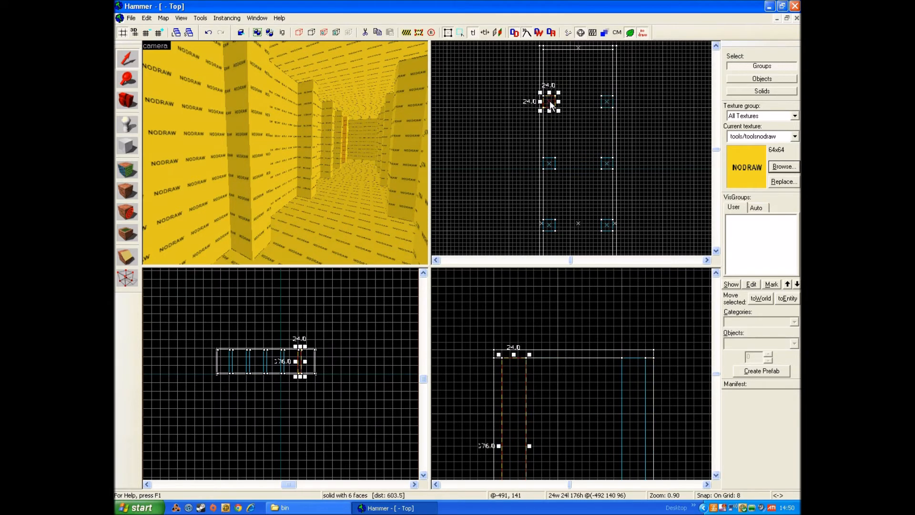
# Examine the pillared hallway from inside in the 3D camera view and clear the selection
pyautogui.press('z')
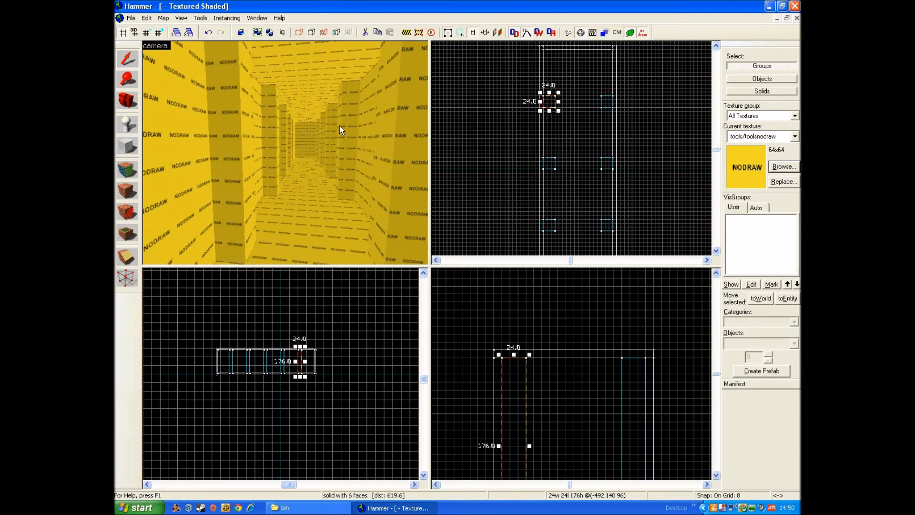
pyautogui.press('w')
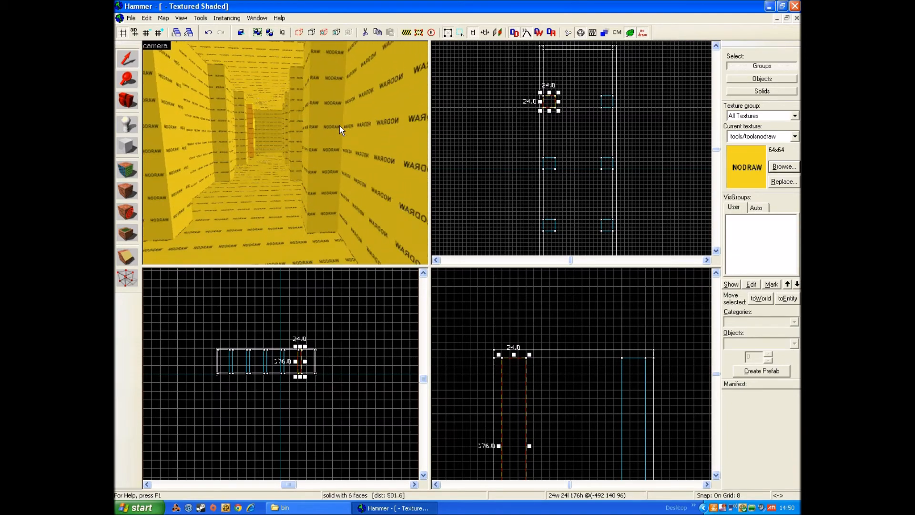
pyautogui.press('w')
pyautogui.press('w')
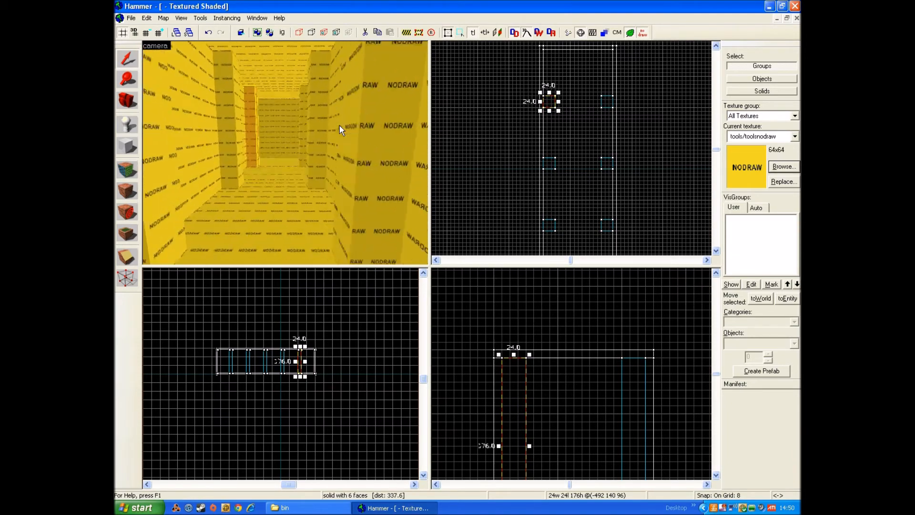
pyautogui.press('a')
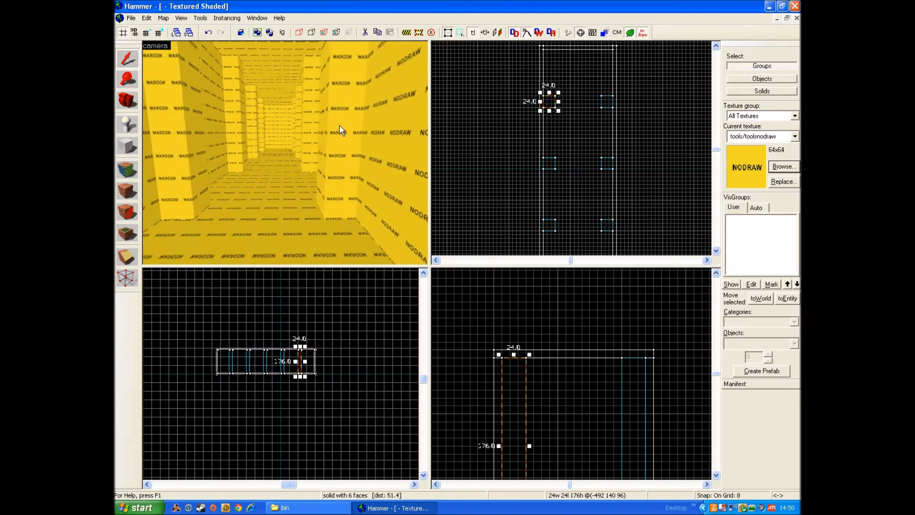
pyautogui.press('z')
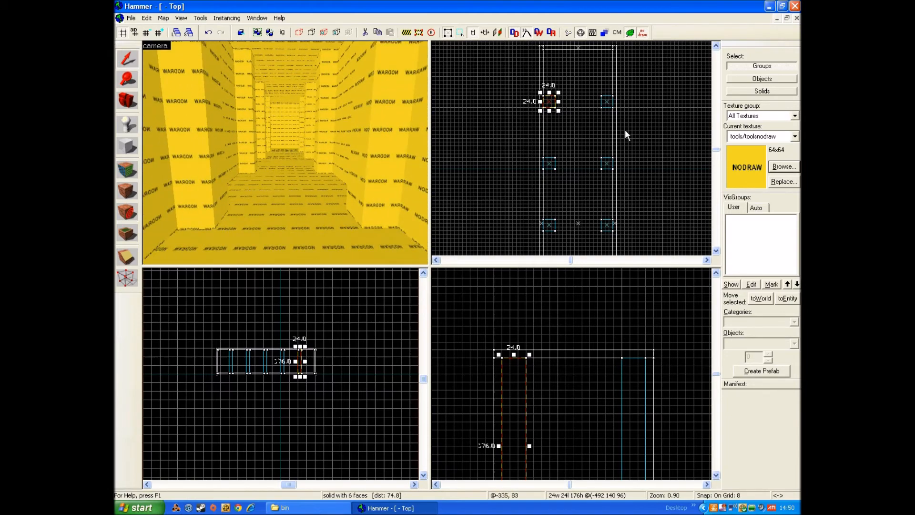
pyautogui.press('Escape')
pyautogui.press('s')
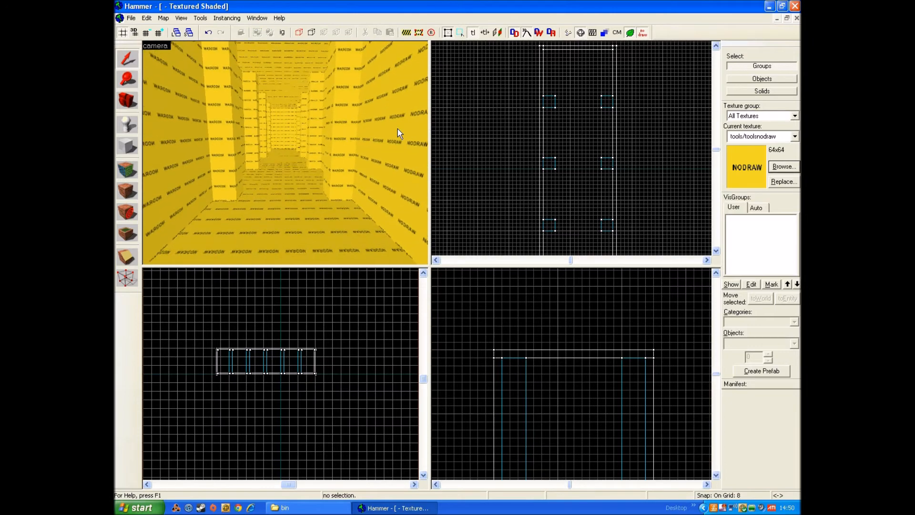
pyautogui.press('s')
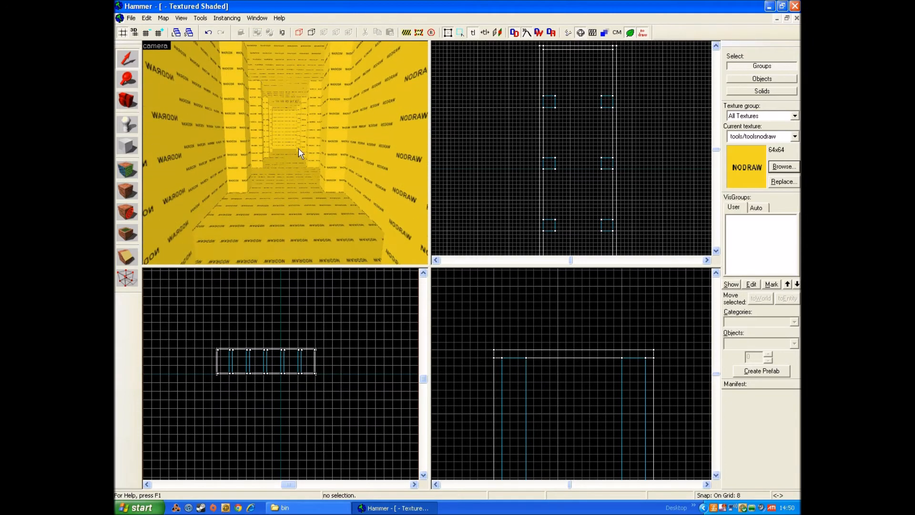
# Start face texture editing, filter the textures for "concrete wall 047c" and choose concrete/concretewall047c as the current texture
pyautogui.click(125, 169)
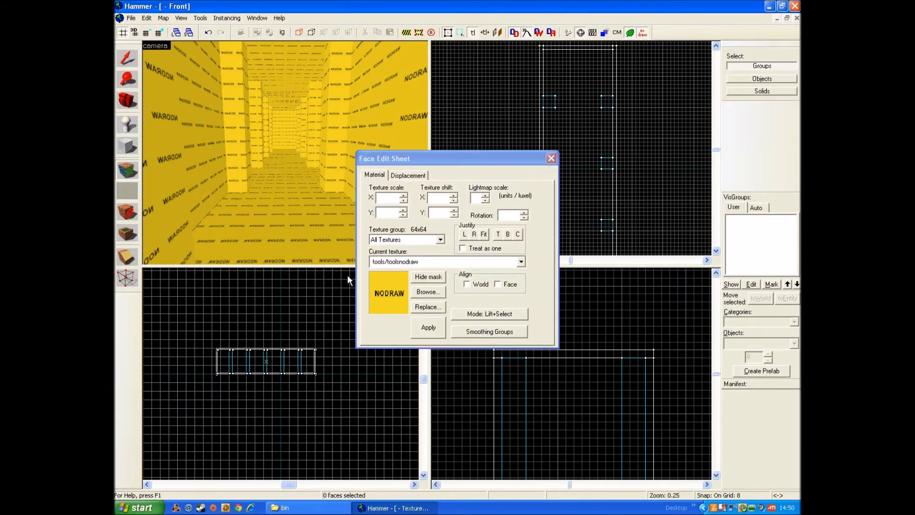
pyautogui.click(428, 292)
pyautogui.press('BackSpace')
pyautogui.write('conc')
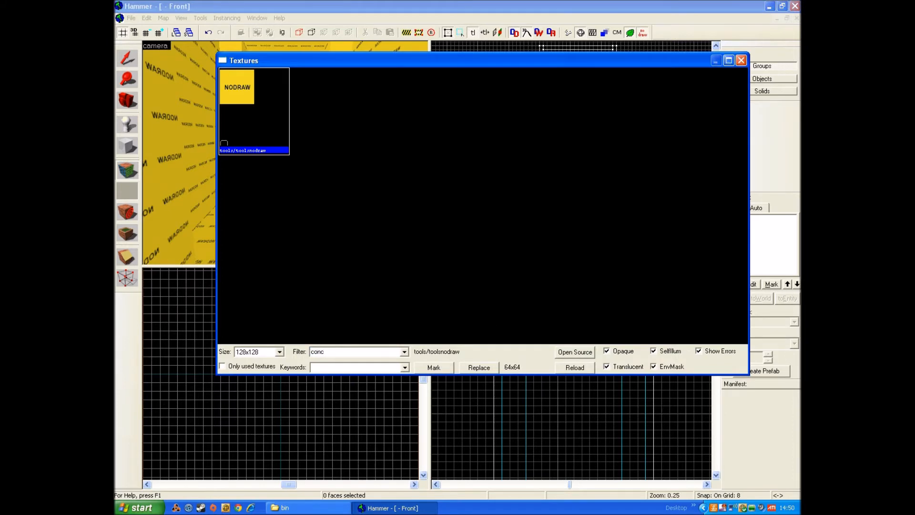
pyautogui.write('rete wall 04')
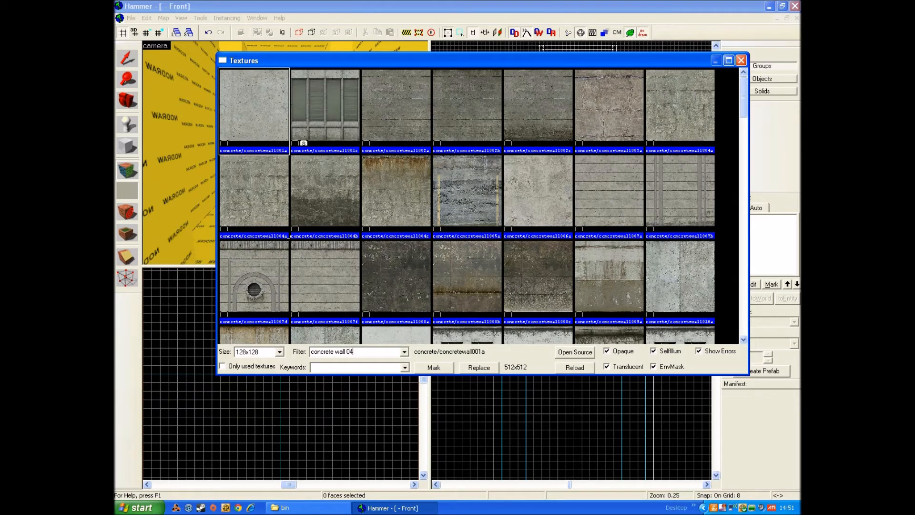
pyautogui.write('c')
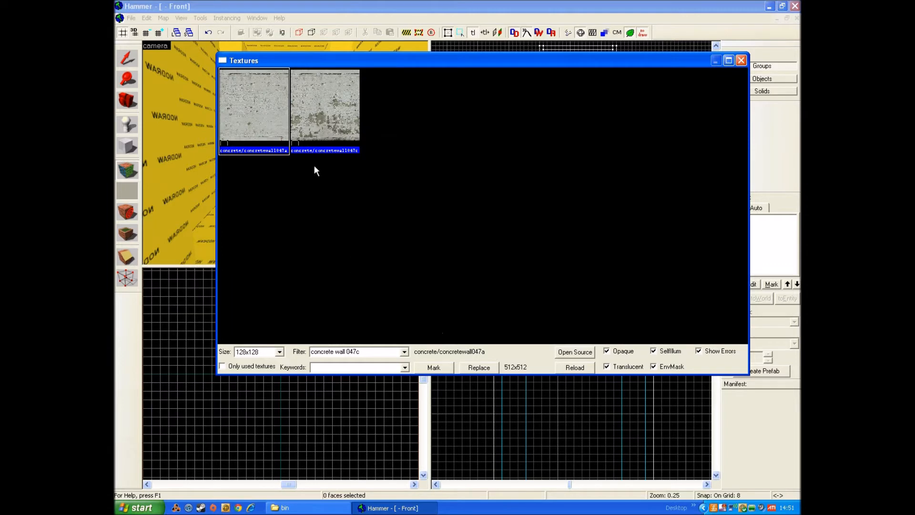
pyautogui.doubleClick(276, 138)
pyautogui.moveTo(433, 159); pyautogui.dragTo(524, 159)
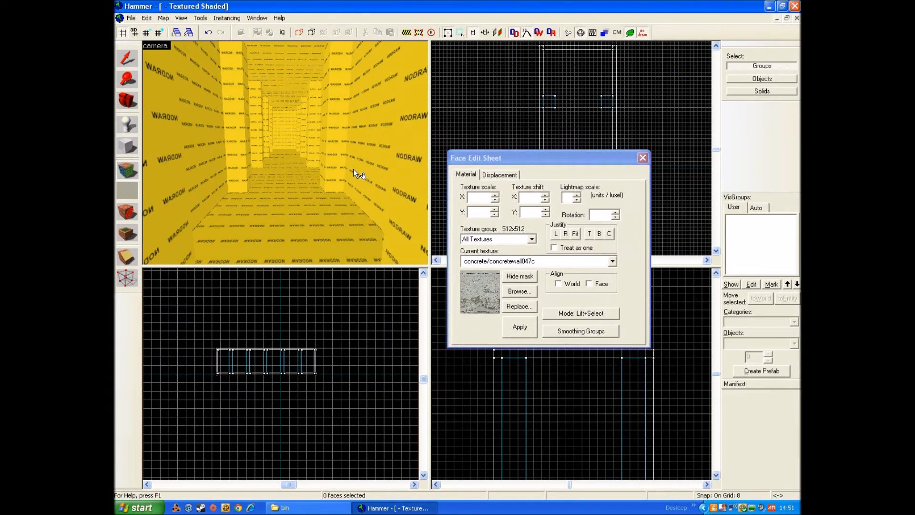
# Select the hallway wall face behind the pillars and give it the concrete/concretewall047c texture
pyautogui.press('Left')
pyautogui.press('d')
pyautogui.click(299, 148)
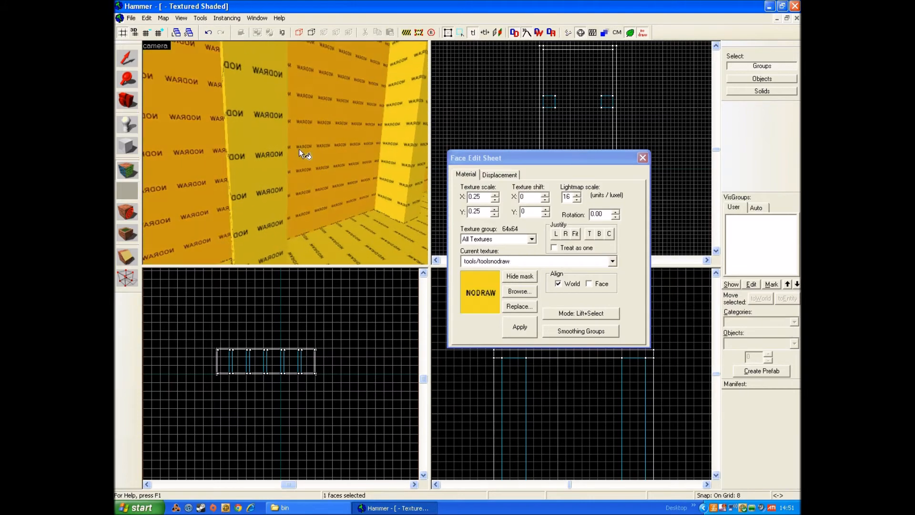
pyautogui.press('d')
pyautogui.click(517, 291)
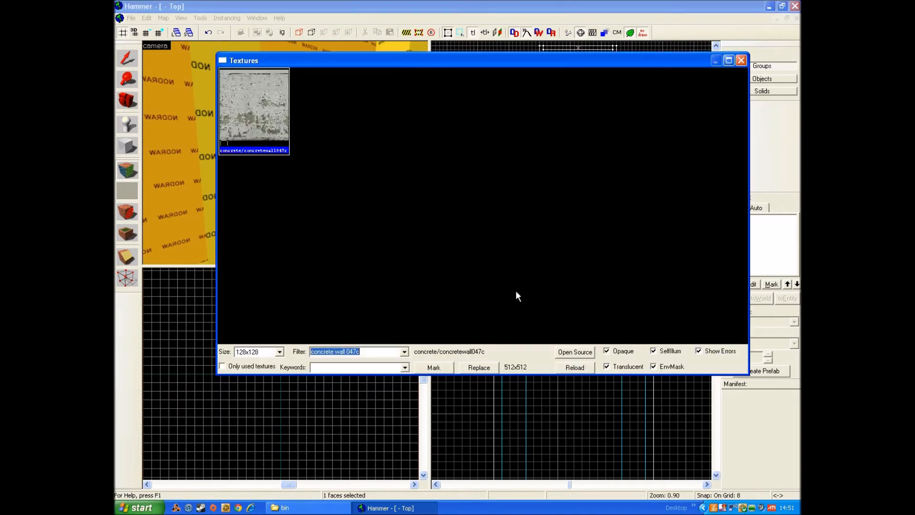
pyautogui.doubleClick(267, 119)
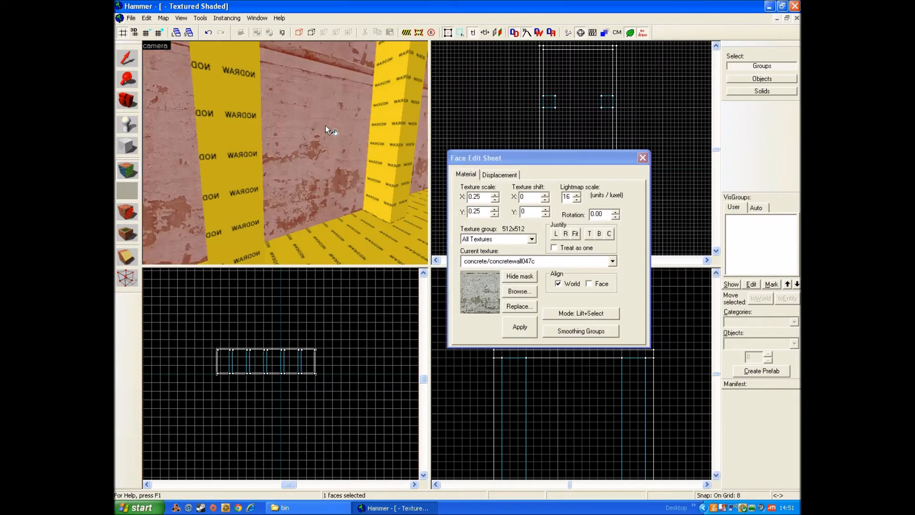
# Set the concrete wall face's Y texture scale to 0.35 and check the fit from floor to ceiling
pyautogui.press('Left')
pyautogui.press('d')
pyautogui.press('Up')
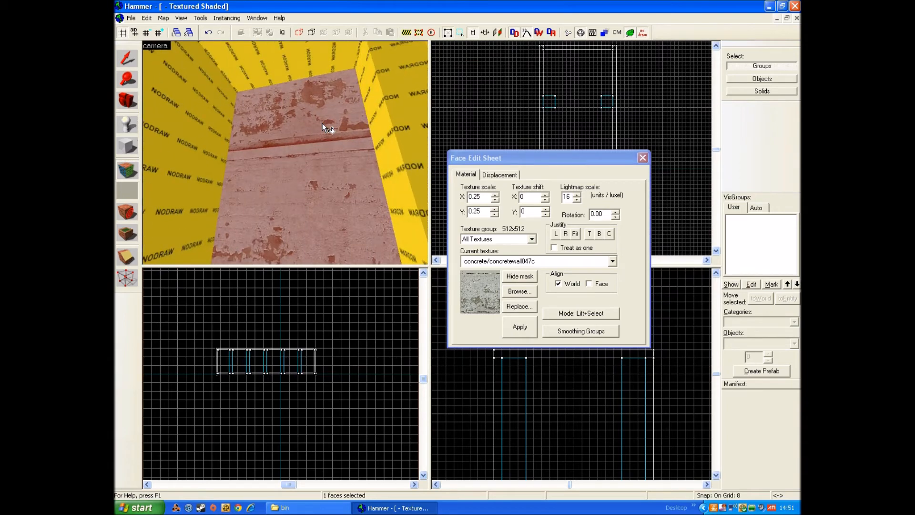
pyautogui.press('Down')
pyautogui.press('s')
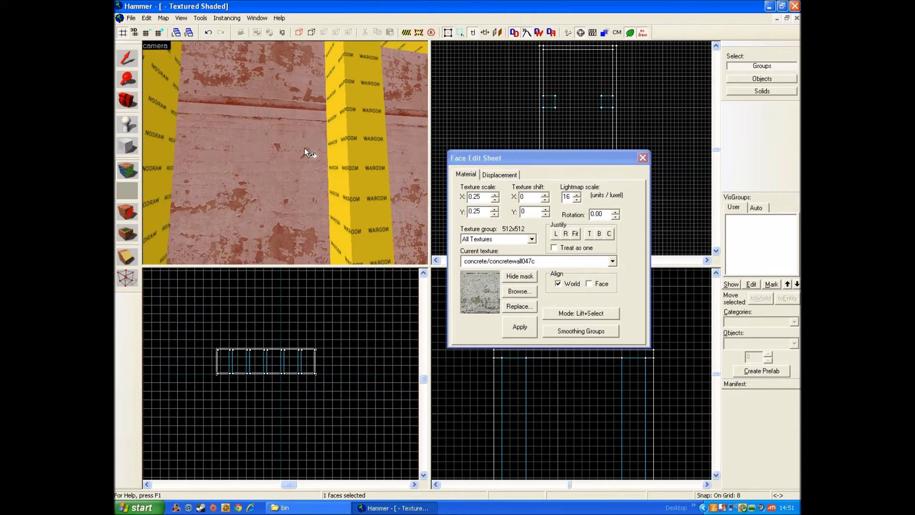
pyautogui.click(495, 210)
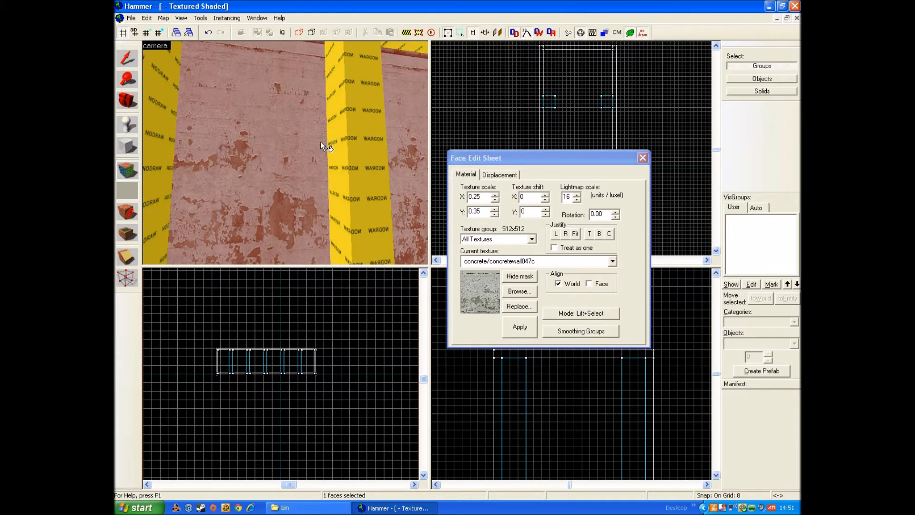
pyautogui.press('Down')
pyautogui.press('Up')
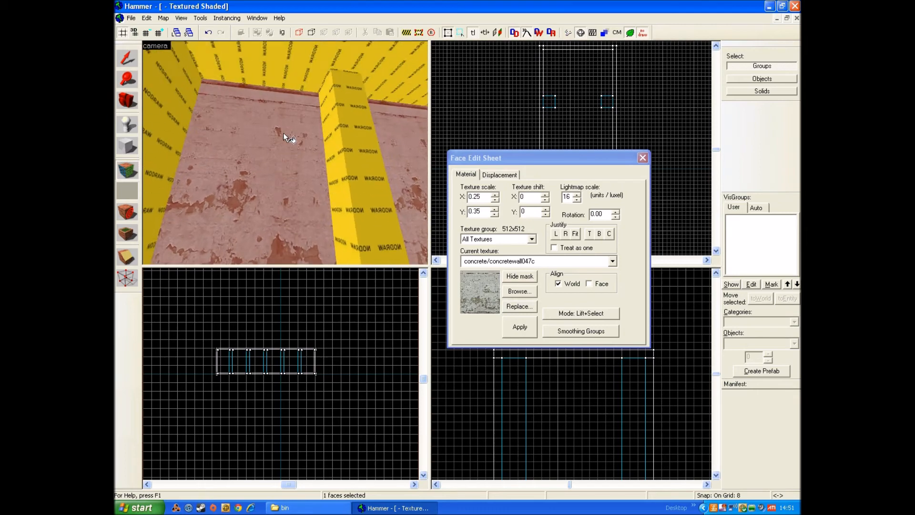
pyautogui.press('Down')
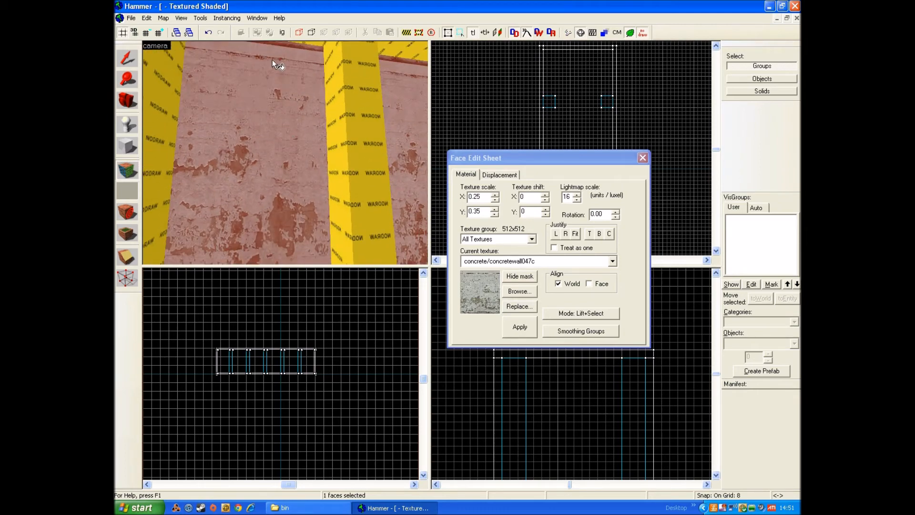
pyautogui.press('Up')
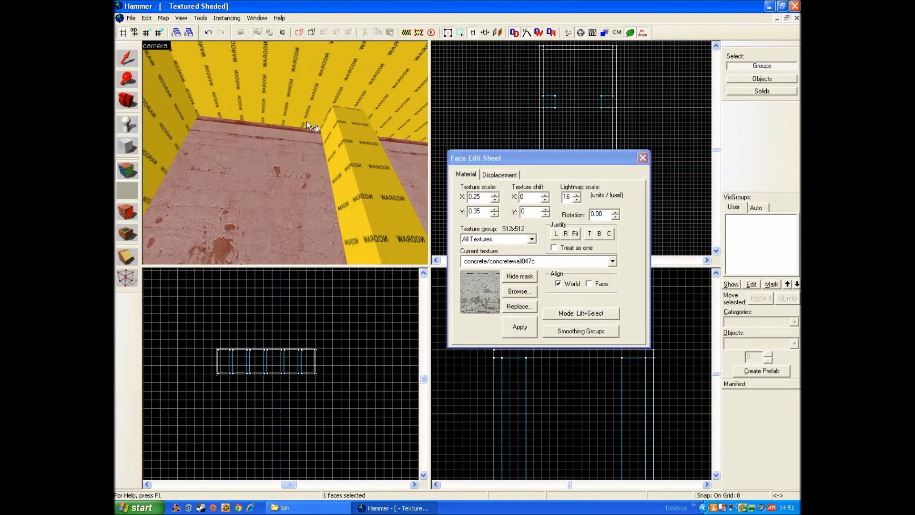
pyautogui.press('Down')
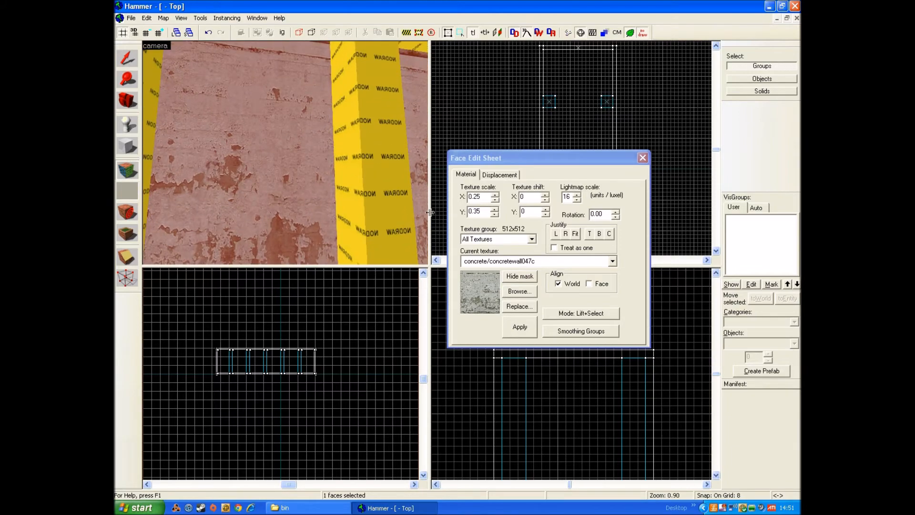
# Apply the scaled concrete texture to the opposite wall face and to the exposed faces of one pillar on it
pyautogui.press('Left')
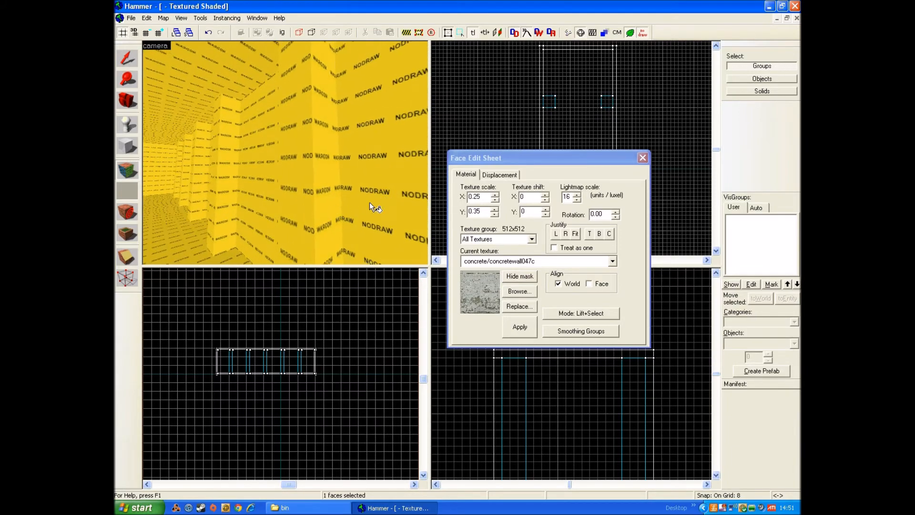
pyautogui.rightClick(370, 202)
pyautogui.press('s')
pyautogui.press('d')
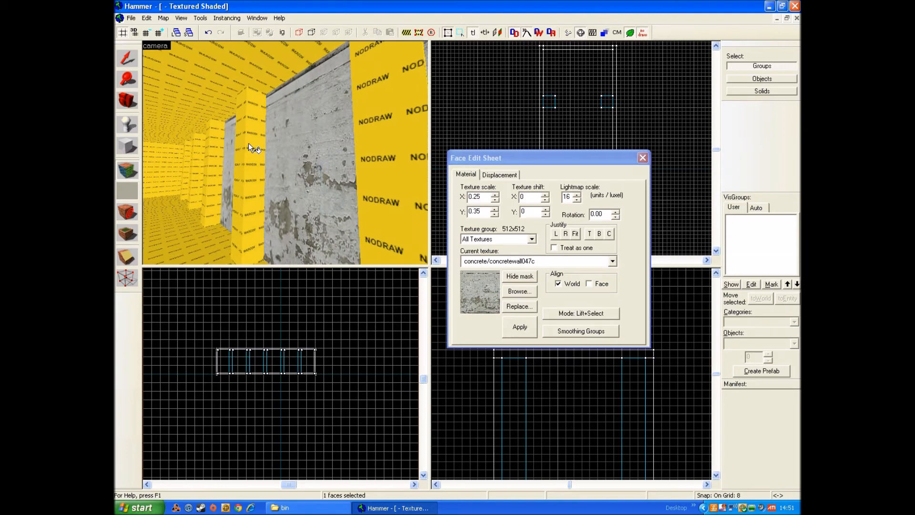
pyautogui.rightClick(248, 144)
pyautogui.press('a')
pyautogui.rightClick(260, 159)
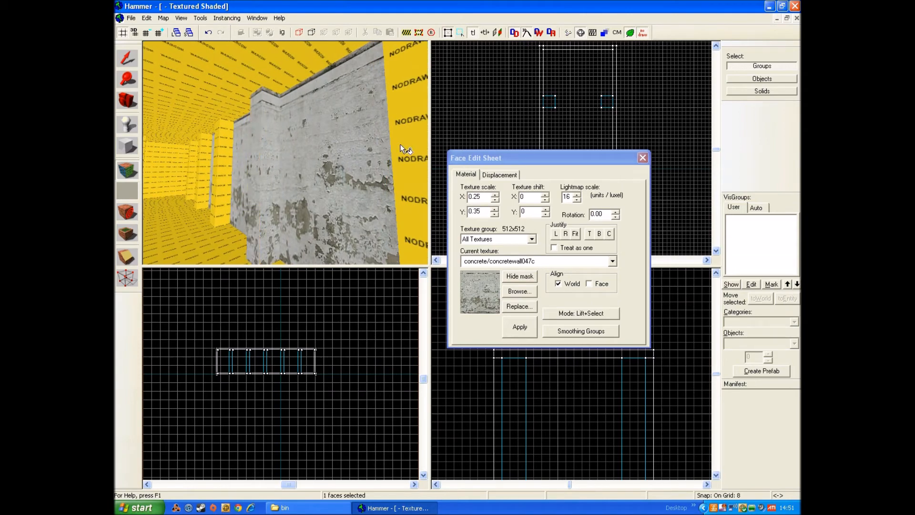
# Apply the scaled concrete/concretewall047c texture to the remaining nodraw faces of the middle pillars on the wall opposite the selected face
pyautogui.press('d')
pyautogui.rightClick(291, 157)
pyautogui.press('Right')
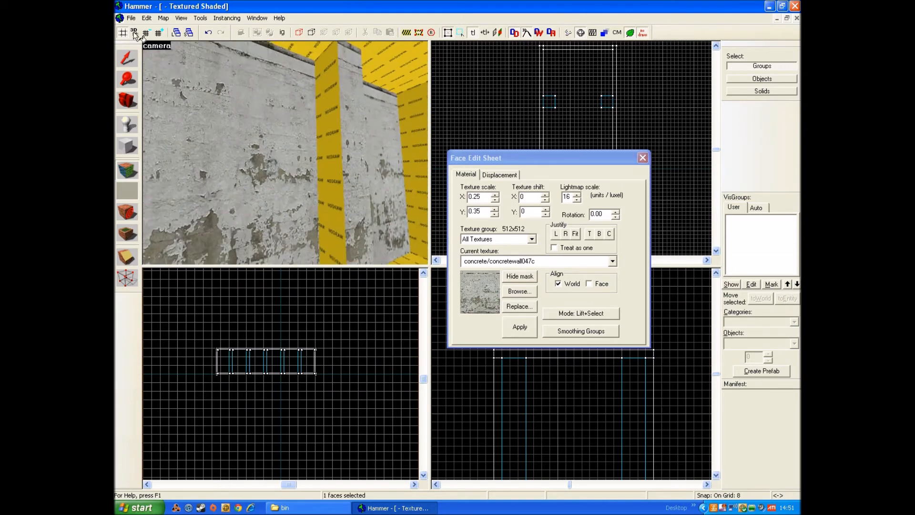
pyautogui.press('s')
pyautogui.rightClick(330, 150)
pyautogui.press('s')
pyautogui.press('a')
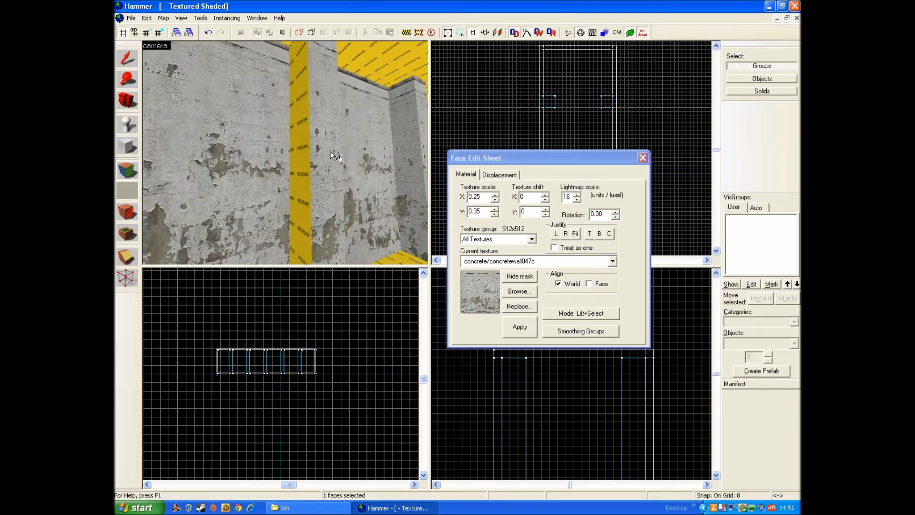
pyautogui.rightClick(312, 147)
pyautogui.press('a')
pyautogui.press('Left')
pyautogui.rightClick(260, 160)
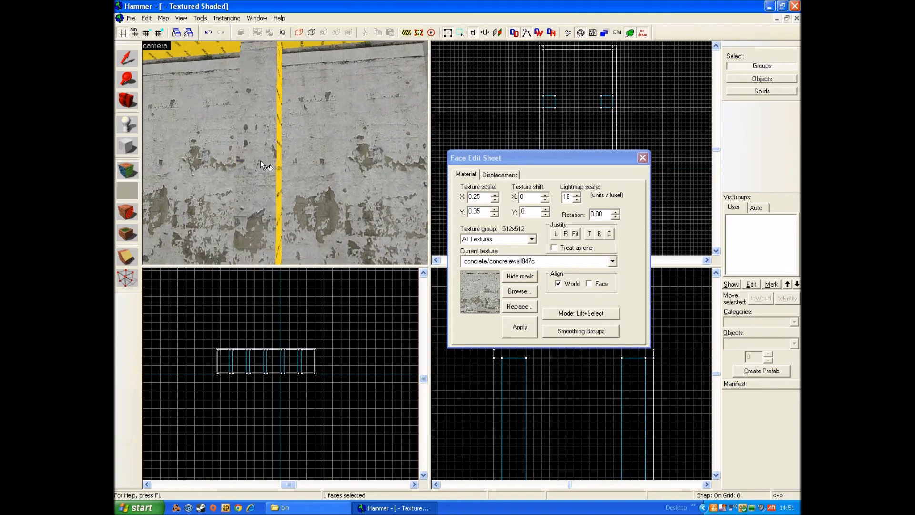
pyautogui.press('d')
pyautogui.rightClick(254, 166)
# Continue the concrete texture over the last pillar's faces on that wall and onto the adjoining end wall of the hallway
pyautogui.press('a')
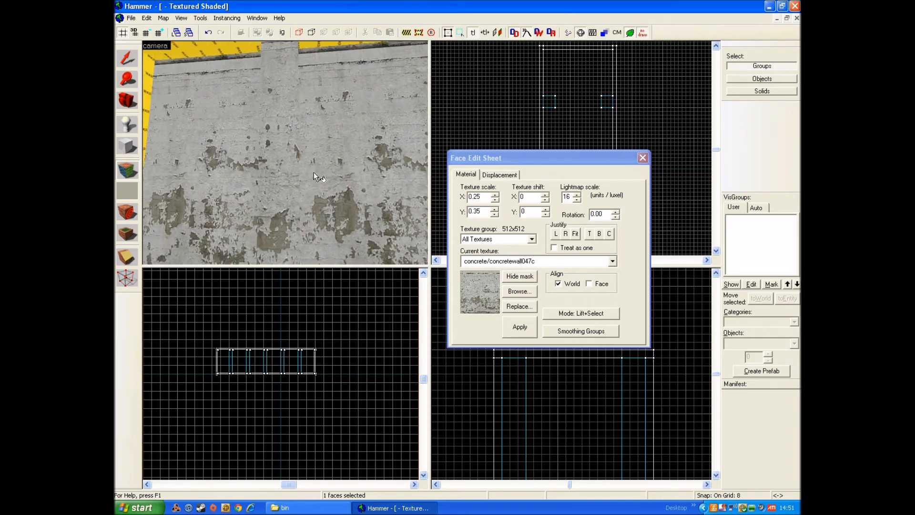
pyautogui.rightClick(384, 159)
pyautogui.rightClick(227, 162)
pyautogui.rightClick(211, 165)
pyautogui.press('a')
pyautogui.press('w')
pyautogui.press('Left')
pyautogui.rightClick(250, 156)
pyautogui.rightClick(228, 161)
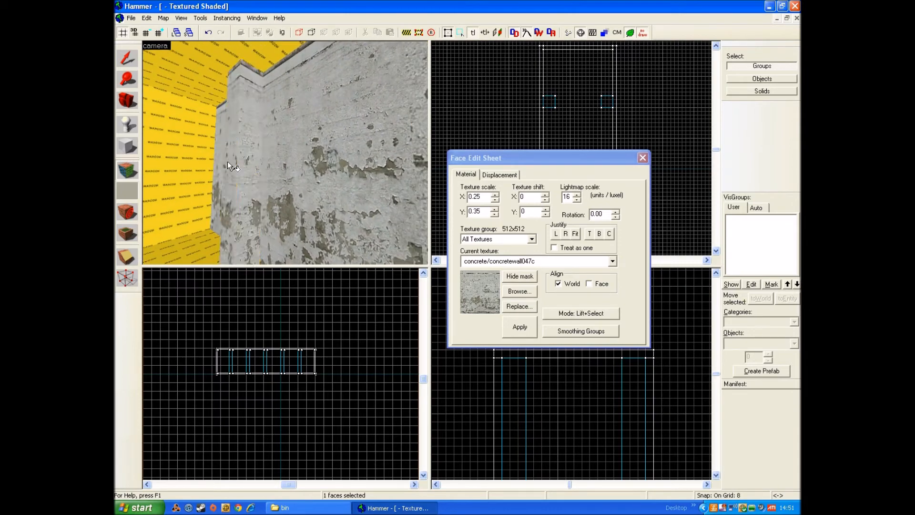
pyautogui.rightClick(204, 164)
# Apply the concrete texture to the exposed faces of the nearest pillar on the selected wall's side
pyautogui.press('Down')
pyautogui.press('Right')
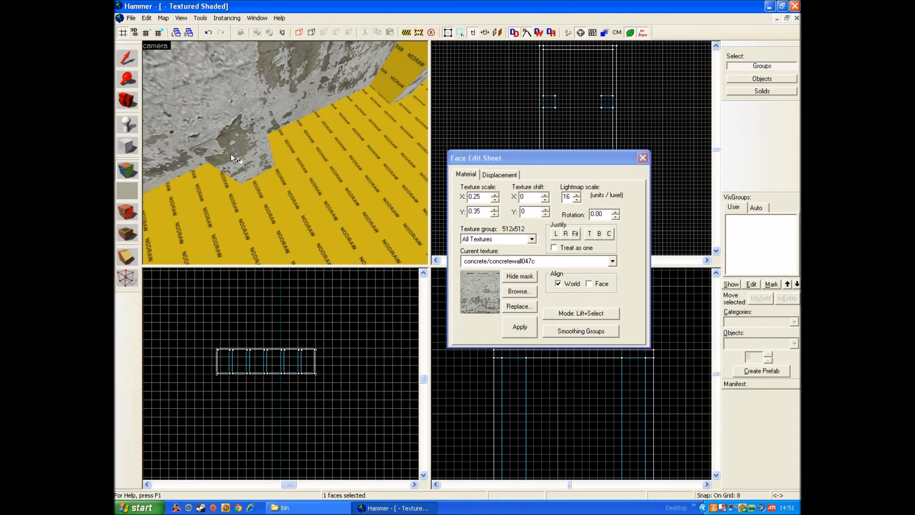
pyautogui.press('w')
pyautogui.press('d')
pyautogui.rightClick(270, 124)
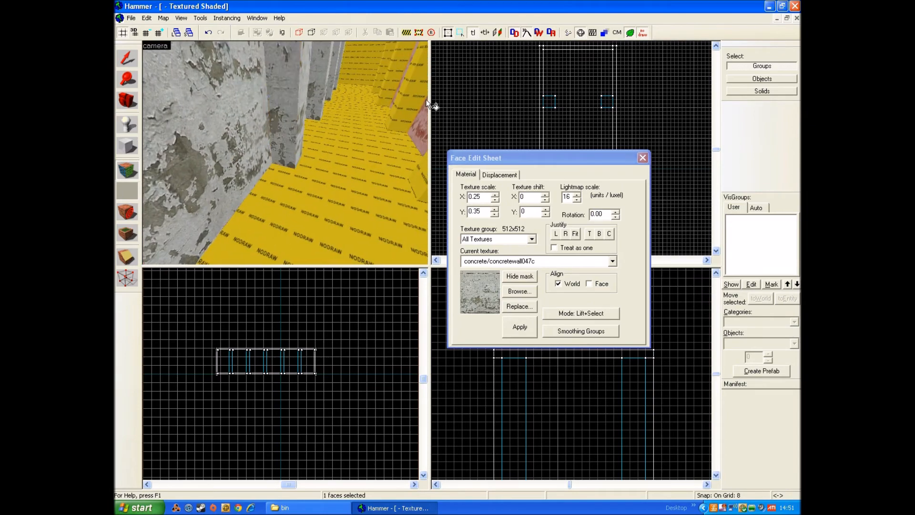
pyautogui.rightClick(398, 99)
pyautogui.rightClick(391, 95)
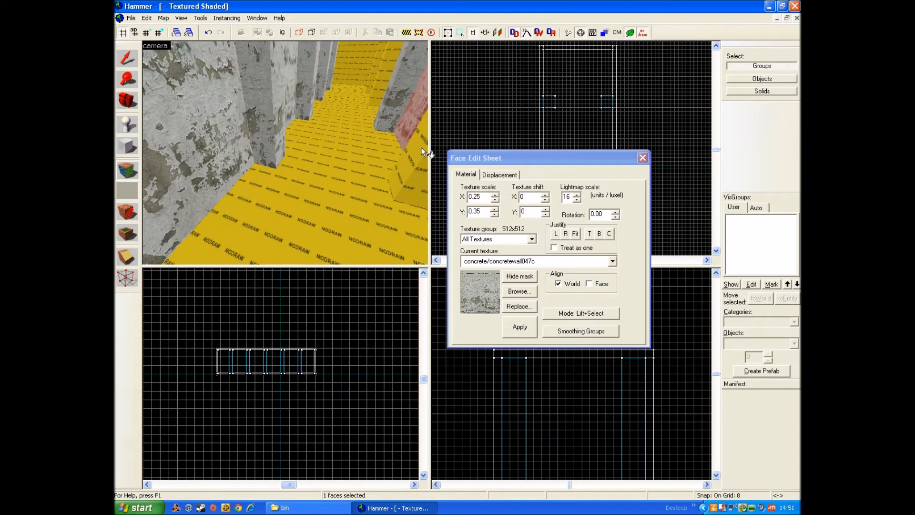
# Apply the concrete texture to the next pillars along the selected wall and to the nodraw end wall beyond them
pyautogui.press('Right')
pyautogui.press('Up')
pyautogui.press('d')
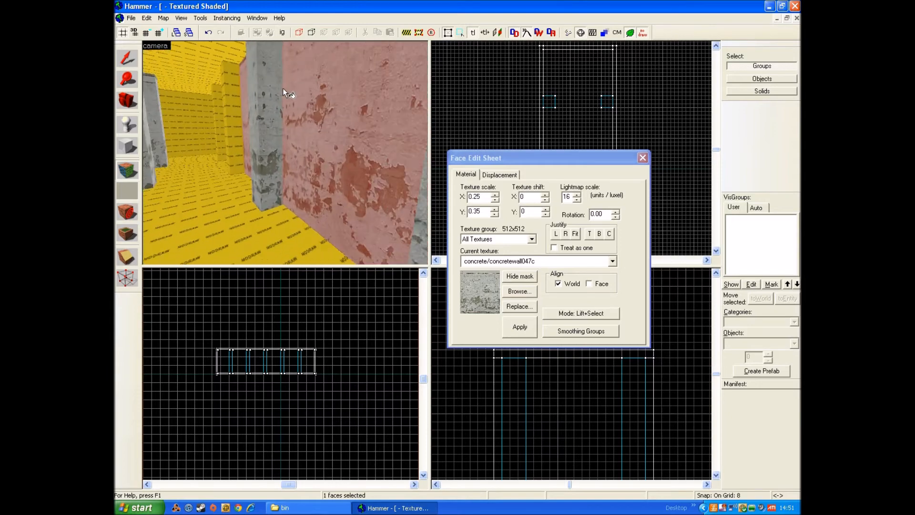
pyautogui.rightClick(256, 102)
pyautogui.press('w')
pyautogui.press('w')
pyautogui.rightClick(253, 111)
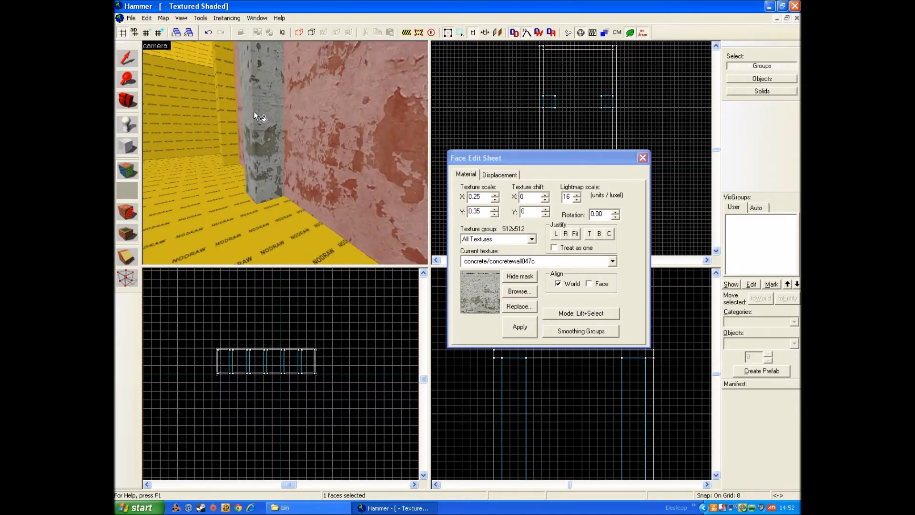
pyautogui.press('a')
pyautogui.rightClick(222, 111)
pyautogui.rightClick(253, 116)
pyautogui.rightClick(241, 116)
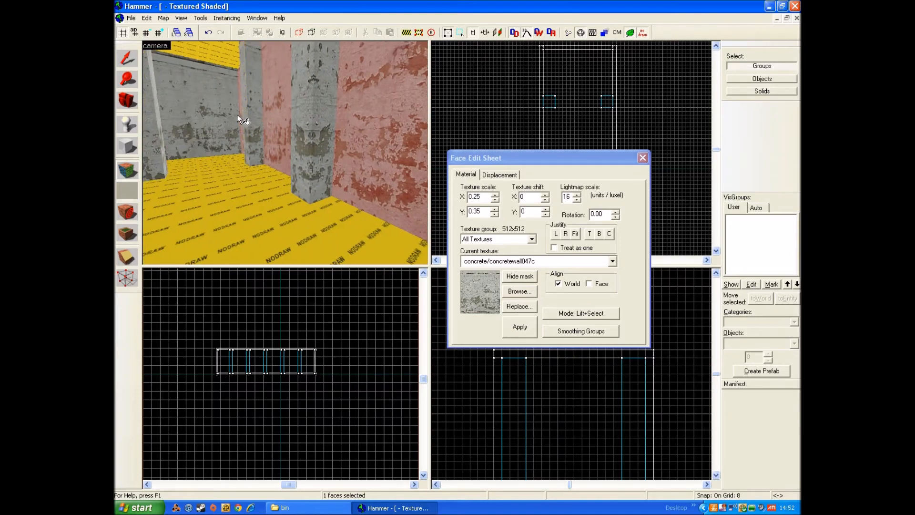
# Seen from the opposite direction, cover the still-nodraw sides of the pillars along the selected wall with the concrete texture
pyautogui.press('Up')
pyautogui.press('w')
pyautogui.press('Right')
pyautogui.press('Down')
pyautogui.rightClick(281, 101)
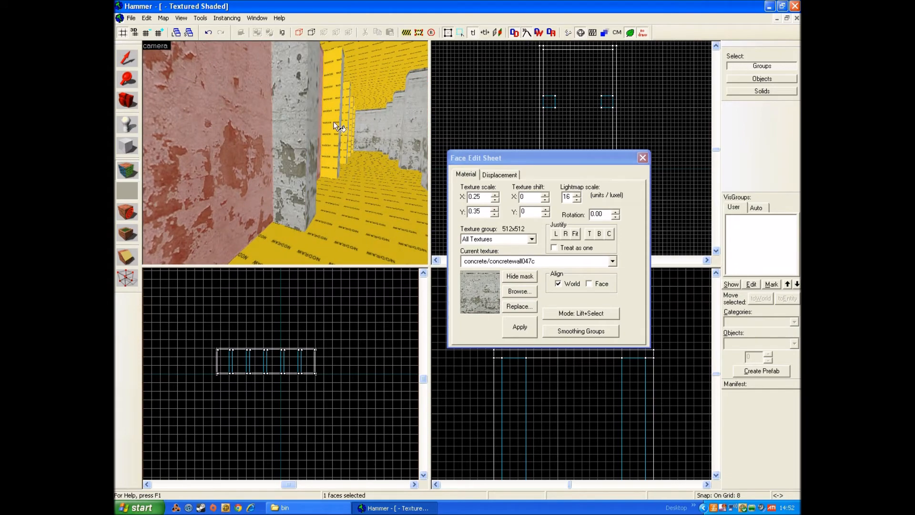
pyautogui.rightClick(332, 122)
pyautogui.press('d')
pyautogui.rightClick(342, 121)
pyautogui.rightClick(337, 122)
# Check the finished wall and apply the concrete texture to a remaining pillar face near the end of the selected wall
pyautogui.press('Right')
pyautogui.press('s')
pyautogui.press('a')
pyautogui.press('Right')
pyautogui.press('s')
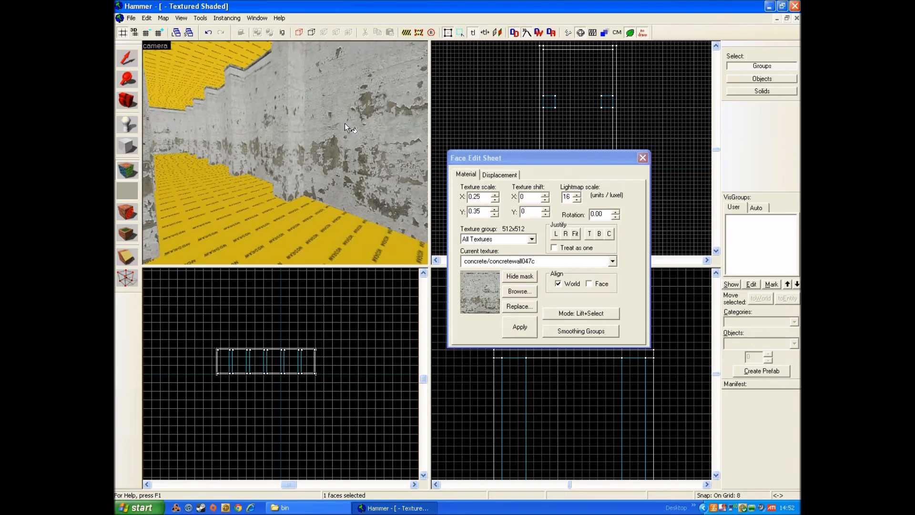
pyautogui.press('Left')
pyautogui.press('w')
pyautogui.press('a')
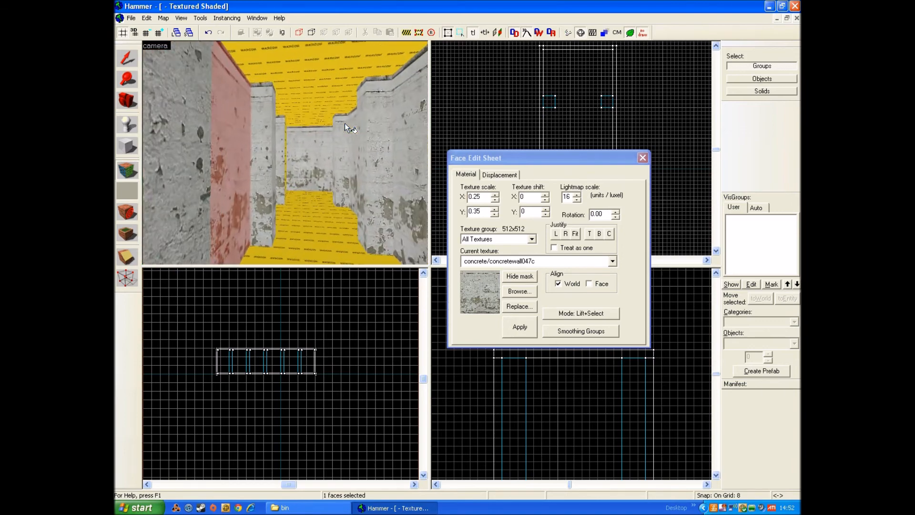
pyautogui.press('d')
pyautogui.rightClick(318, 140)
pyautogui.press('d')
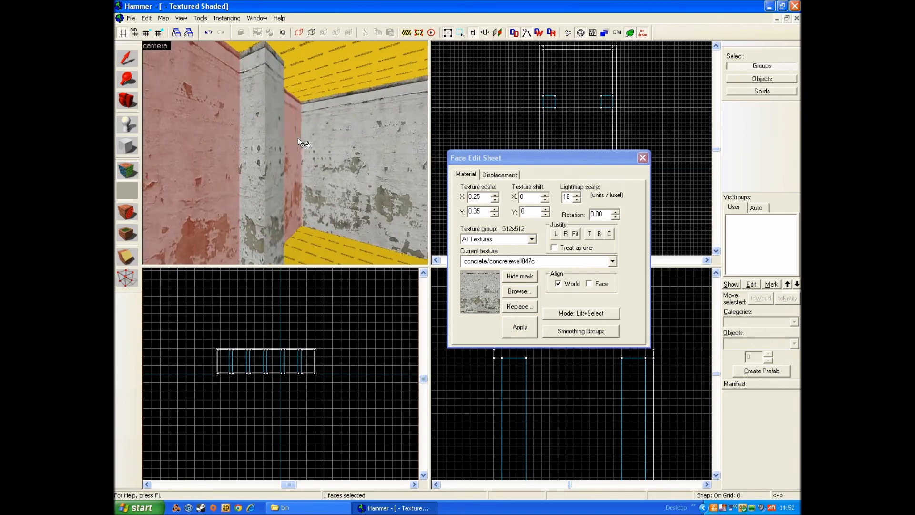
# Fill the last untextured pillar sides on the selected wall's side with the concrete texture
pyautogui.press('Left')
pyautogui.press('Left')
pyautogui.press('d')
pyautogui.press('s')
pyautogui.rightClick(303, 139)
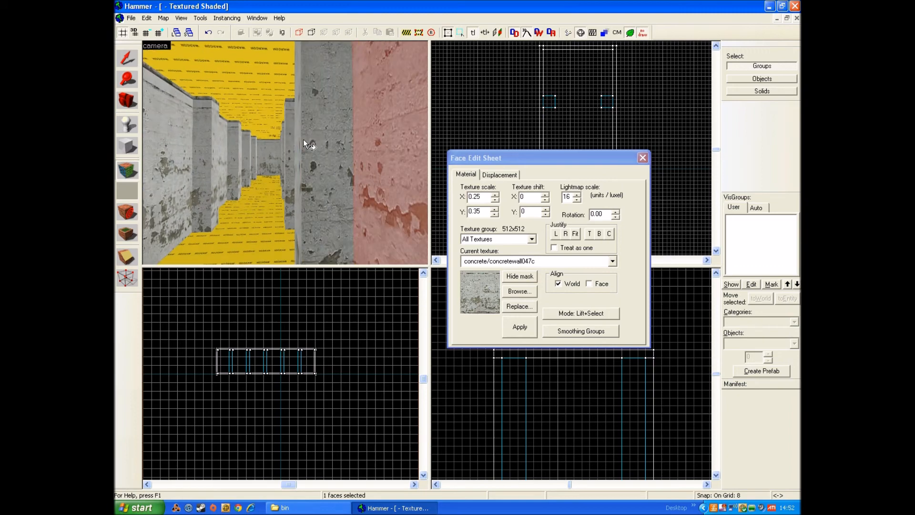
pyautogui.press('Left')
pyautogui.press('a')
pyautogui.rightClick(304, 147)
# Examine both walls, the pillars and the hallway ends for any faces still showing nodraw
pyautogui.press('Right')
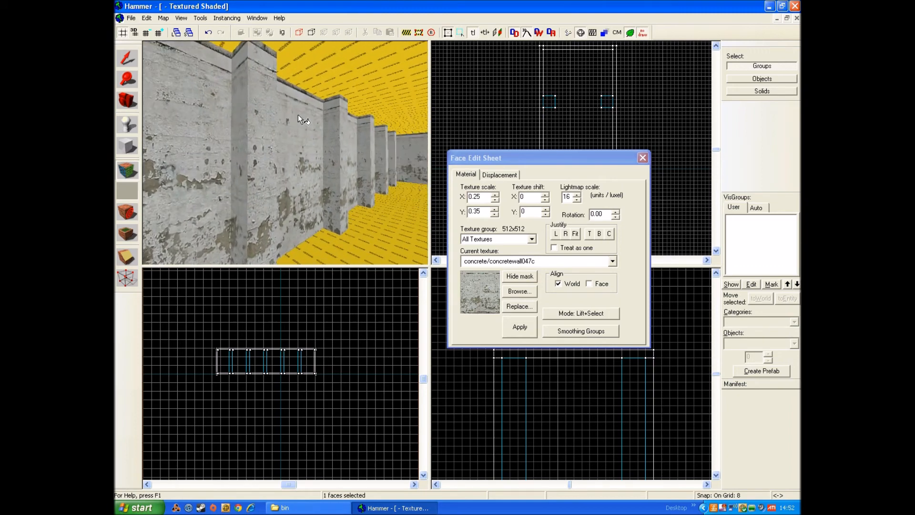
pyautogui.press('s')
pyautogui.press('Right')
pyautogui.press('Down')
pyautogui.press('Left')
pyautogui.press('Up')
pyautogui.press('w')
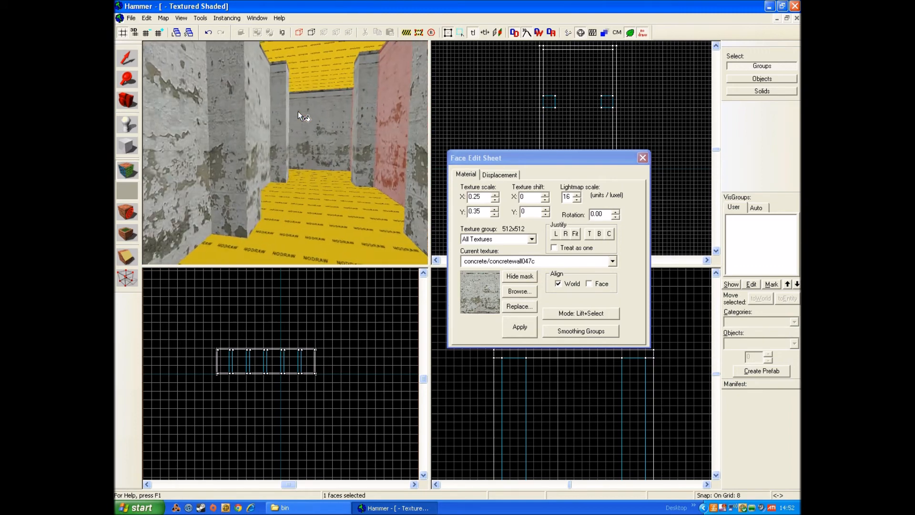
pyautogui.press('Down')
pyautogui.press('Left')
pyautogui.press('Up')
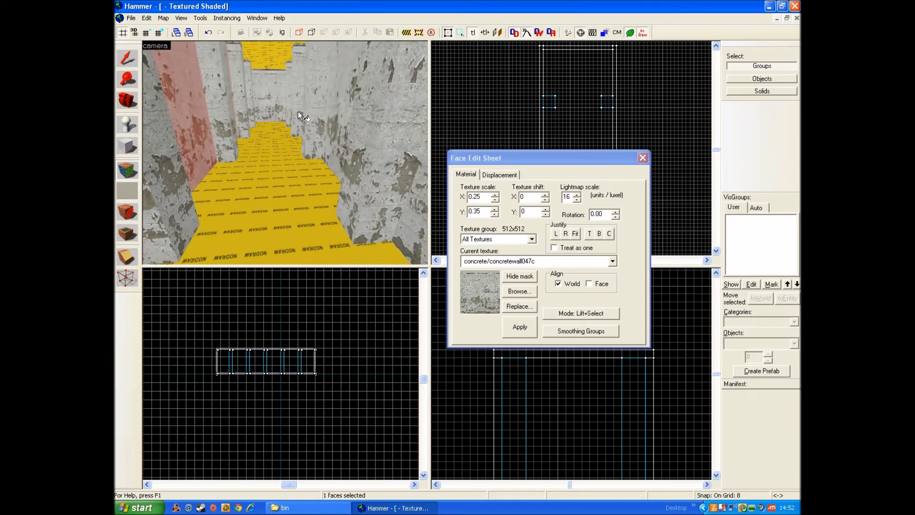
# Filter the textures for "concretefloor013a", choose concrete/concretefloor013a and apply it to the hallway floor
pyautogui.click(519, 292)
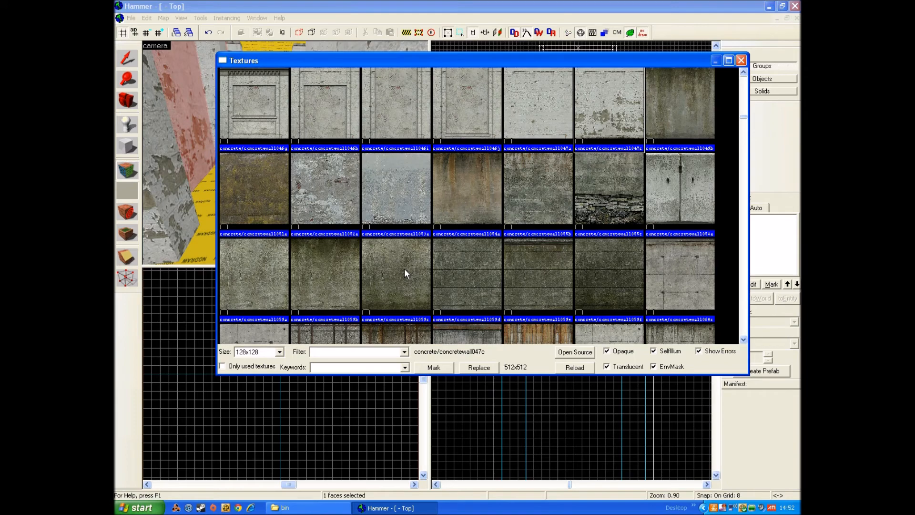
pyautogui.write('con')
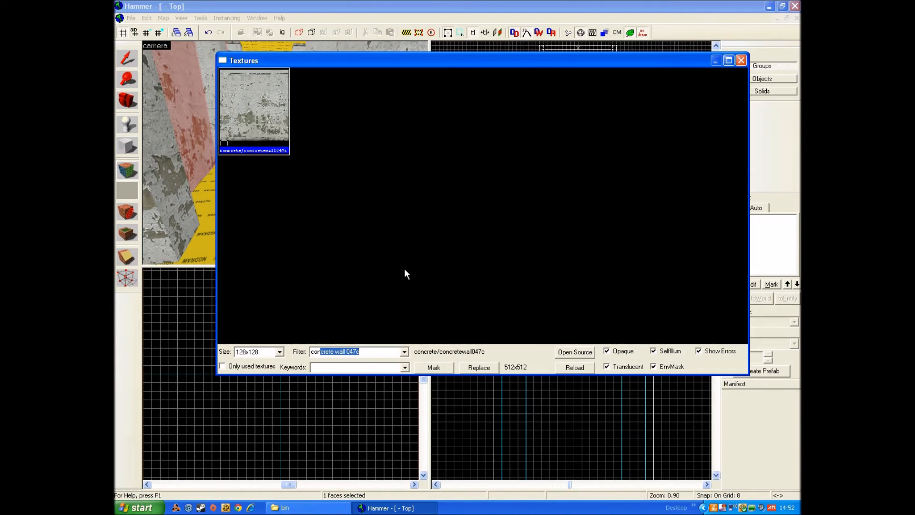
pyautogui.write('cretef')
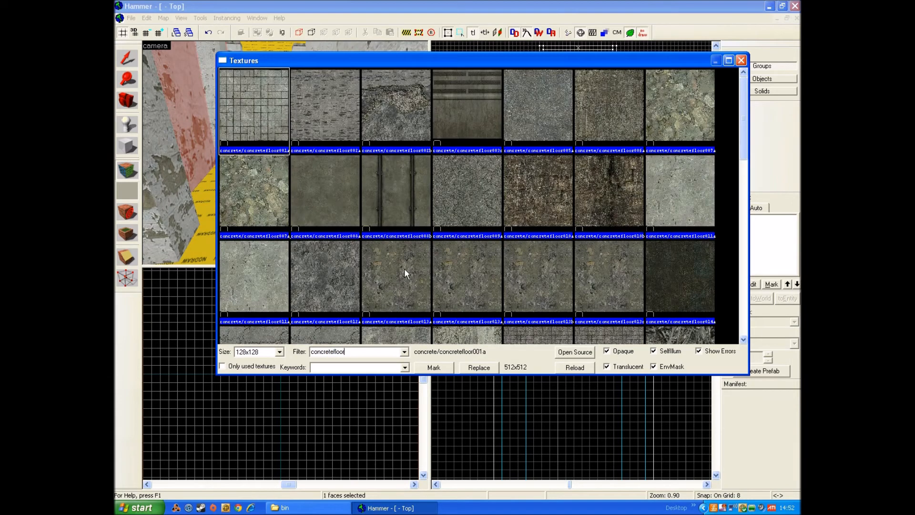
pyautogui.write('loor013a')
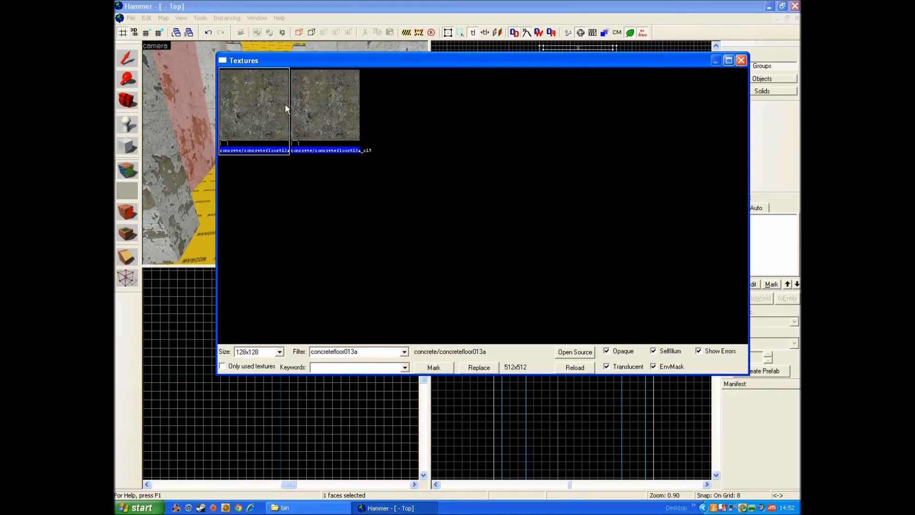
pyautogui.doubleClick(268, 111)
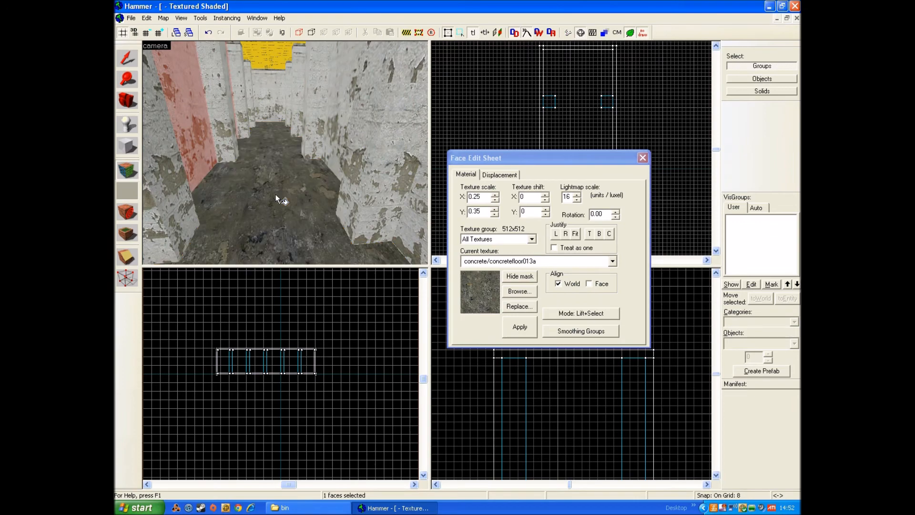
# Select the hallway floor face, set its Y texture scale to 0.25 and clear the selection to check the floor
pyautogui.press('Down')
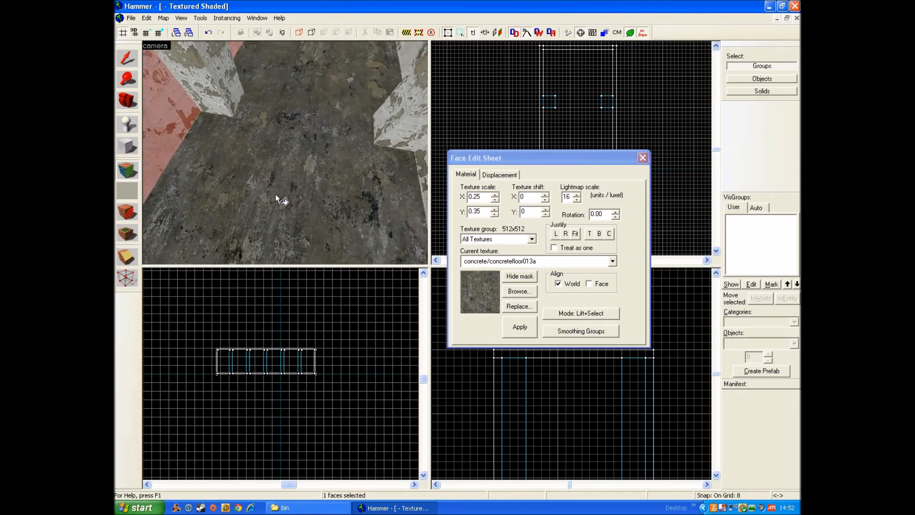
pyautogui.press('Left')
pyautogui.press('Left')
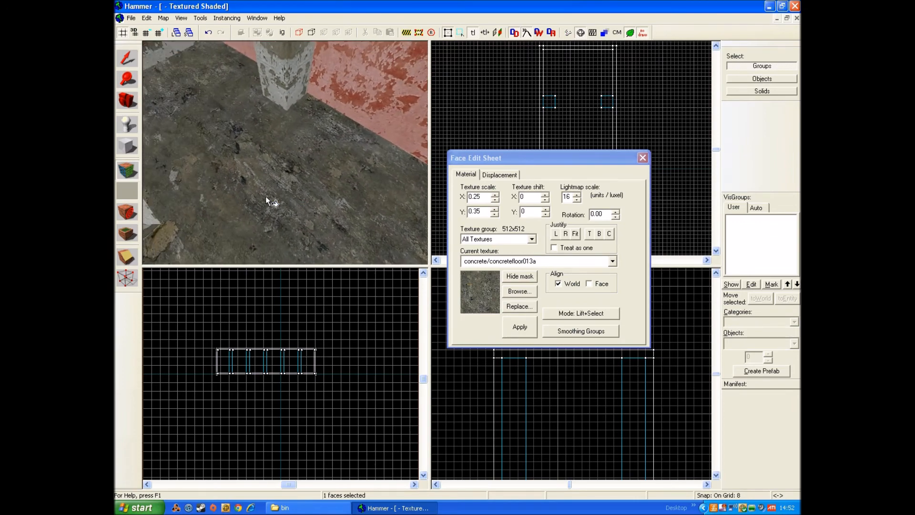
pyautogui.click(261, 196)
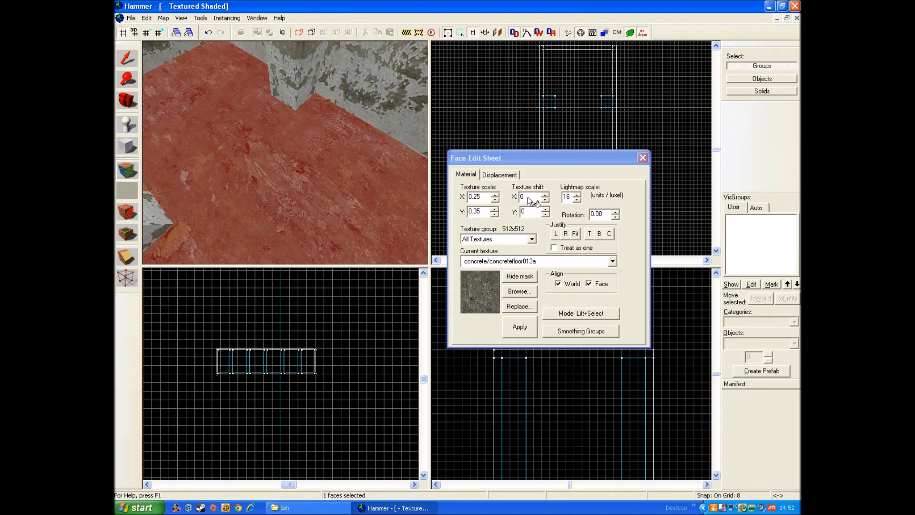
pyautogui.click(494, 215)
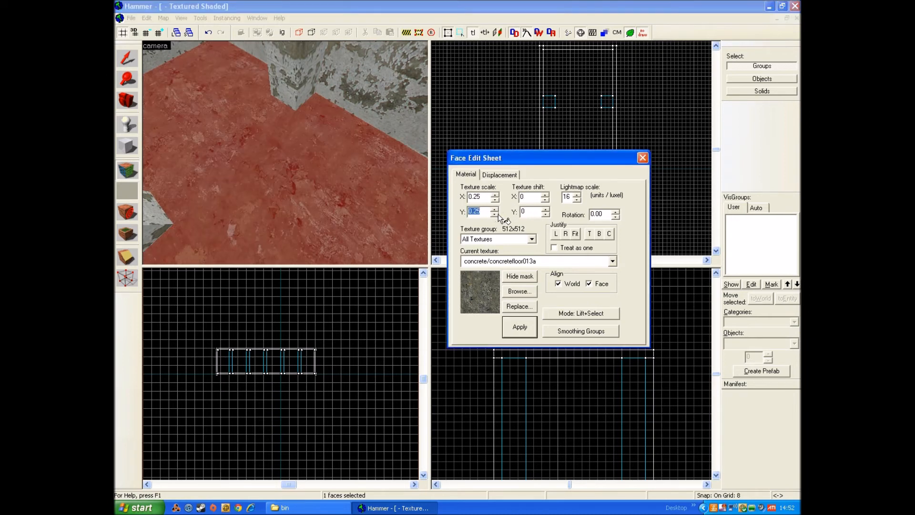
pyautogui.click(350, 203)
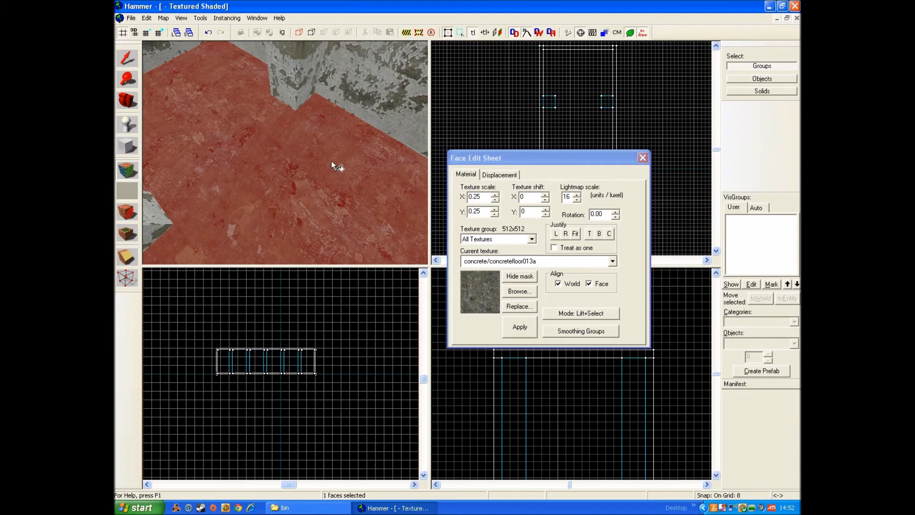
pyautogui.press('Right')
pyautogui.press('Up')
pyautogui.press('Left')
pyautogui.press('Up')
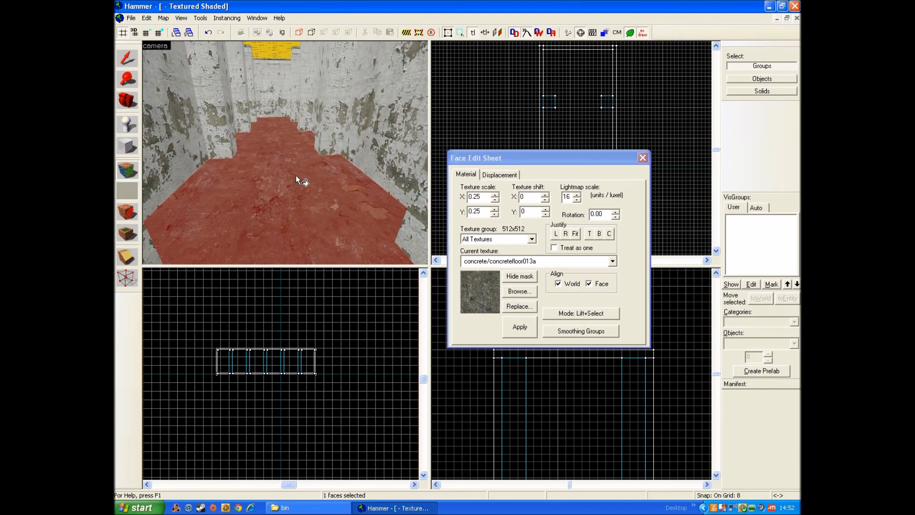
pyautogui.scroll(-1, 332, 169)
pyautogui.click(127, 58)
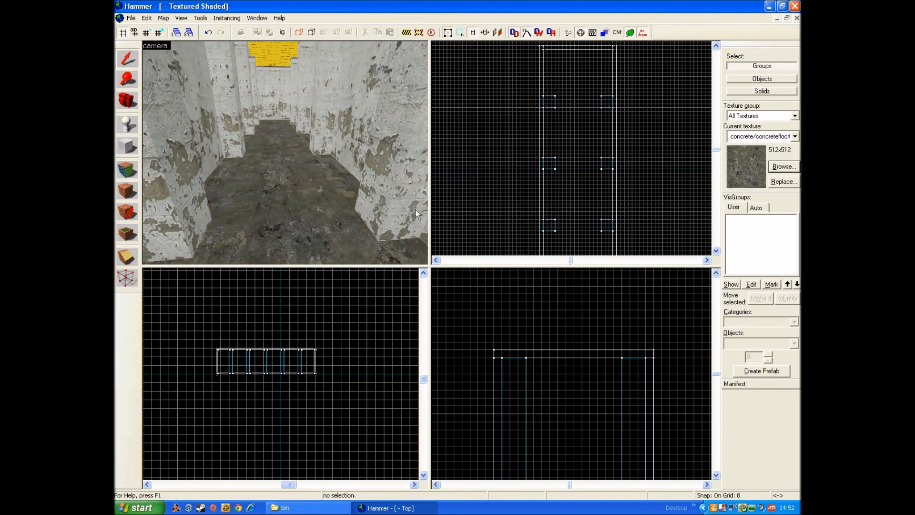
# Filter the textures for "ceiling001a", choose concrete/concreteceiling001a and apply it to the hallway ceiling
pyautogui.click(127, 191)
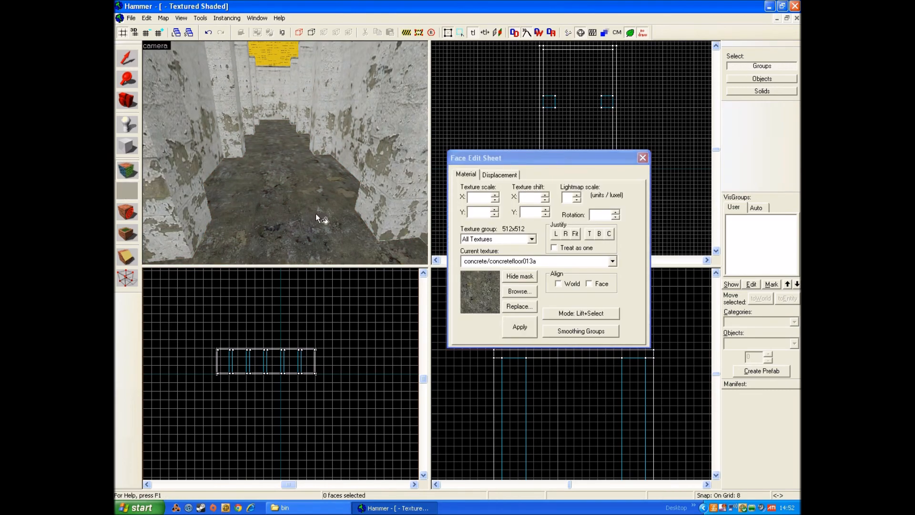
pyautogui.click(511, 291)
pyautogui.press('BackSpace')
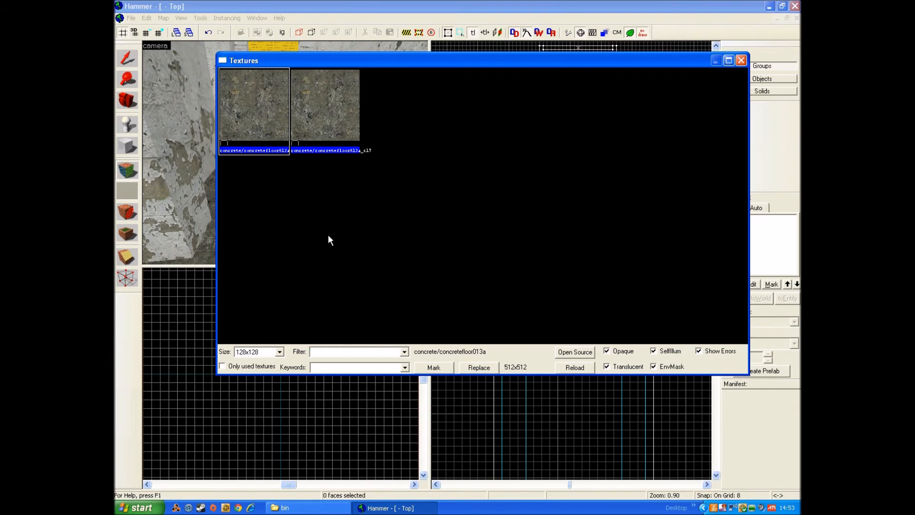
pyautogui.write('ce')
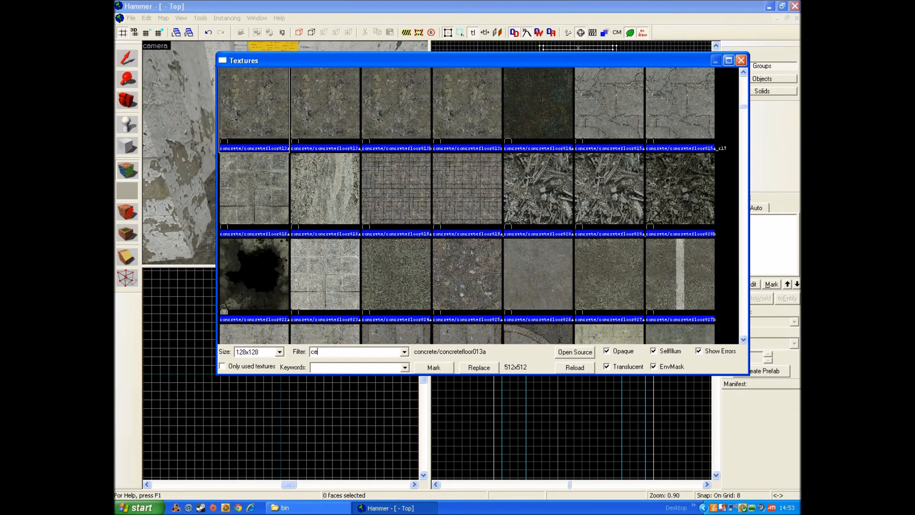
pyautogui.write('il')
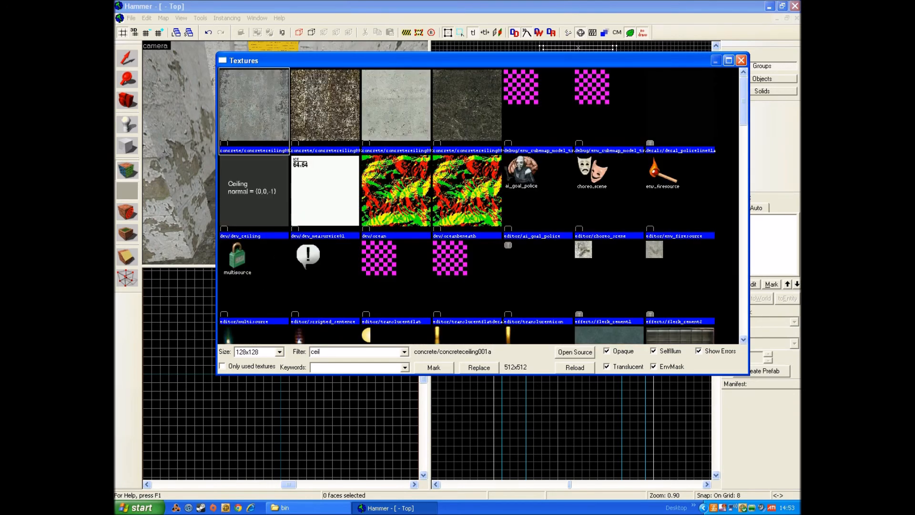
pyautogui.write('ing')
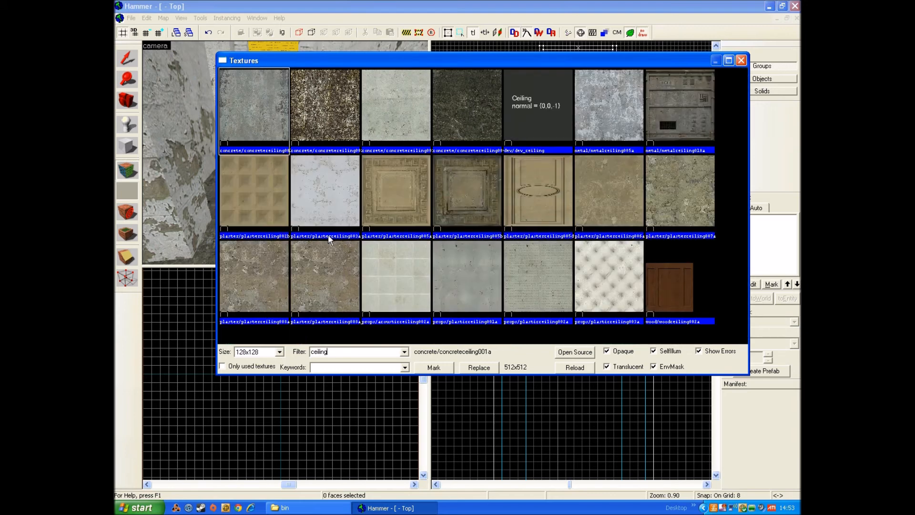
pyautogui.write('001a')
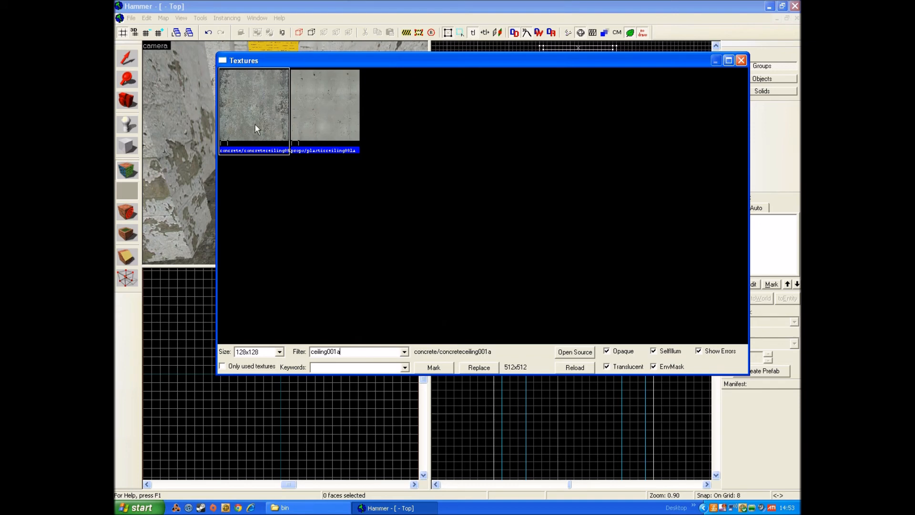
pyautogui.doubleClick(245, 98)
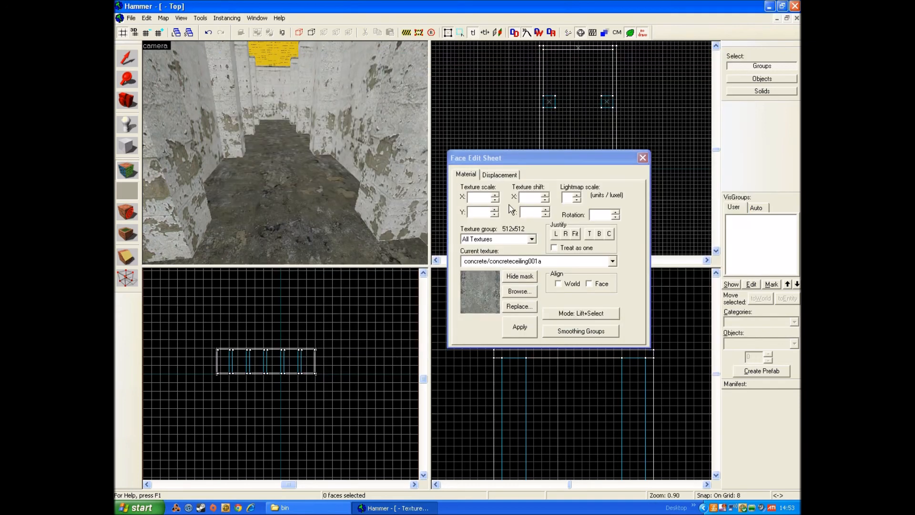
pyautogui.moveTo(521, 158); pyautogui.dragTo(571, 159)
pyautogui.rightClick(283, 58)
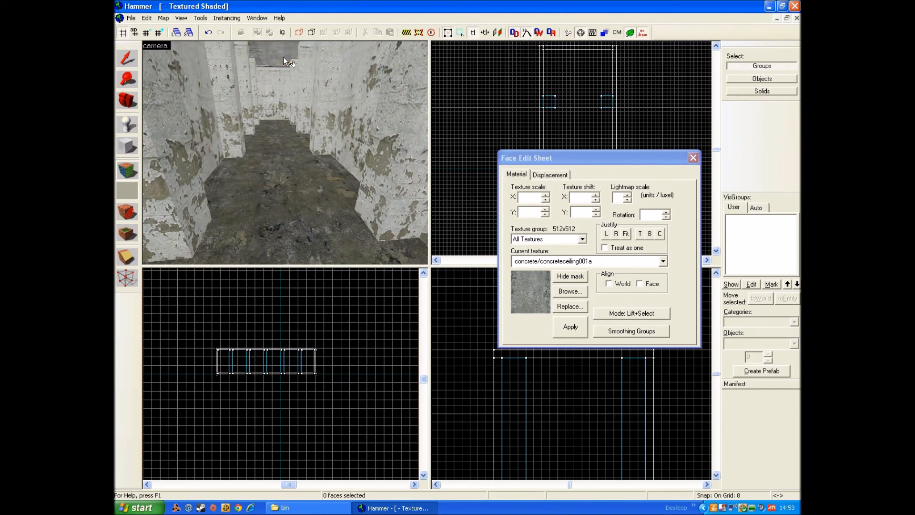
# Select the hallway ceiling face, try a Y texture scale of 0.15 on it and return the scale to 0.25
pyautogui.press('Up')
pyautogui.click(284, 58)
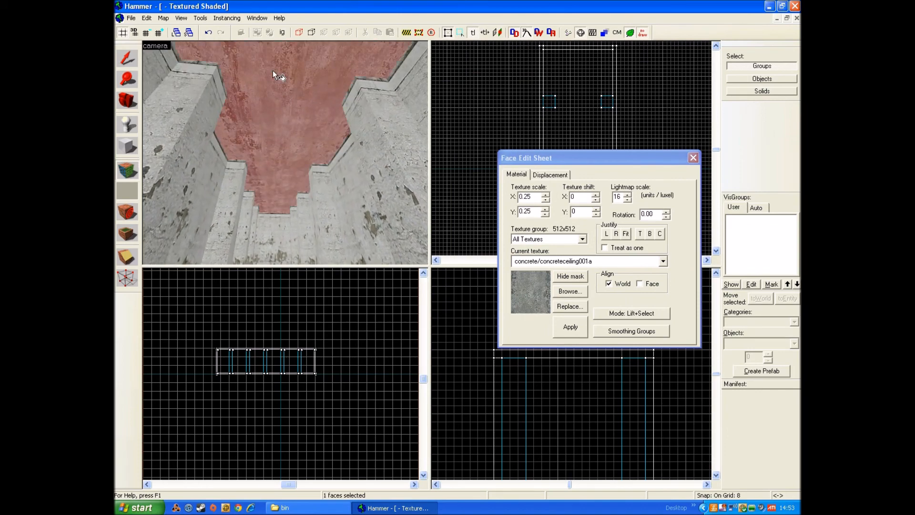
pyautogui.click(546, 215)
pyautogui.click(546, 210)
pyautogui.click(546, 210)
pyautogui.click(545, 213)
pyautogui.click(546, 215)
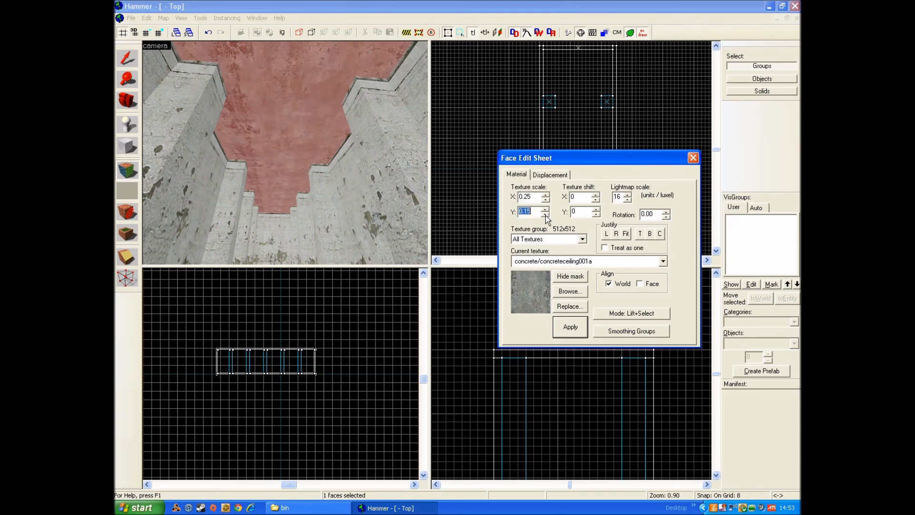
pyautogui.click(546, 209)
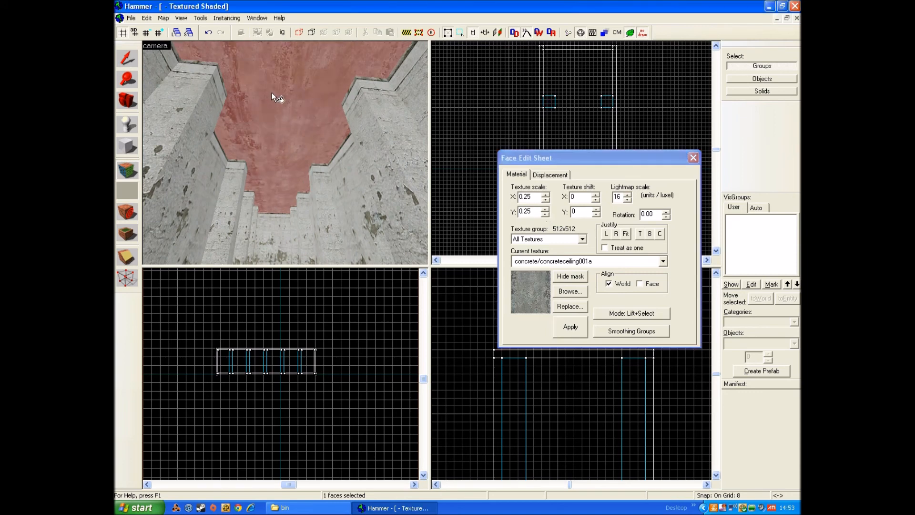
# Leave face editing and look through the hallway to check the textured ceiling, walls, pillars and floor
pyautogui.press('Up')
pyautogui.press('Right')
pyautogui.press('Down')
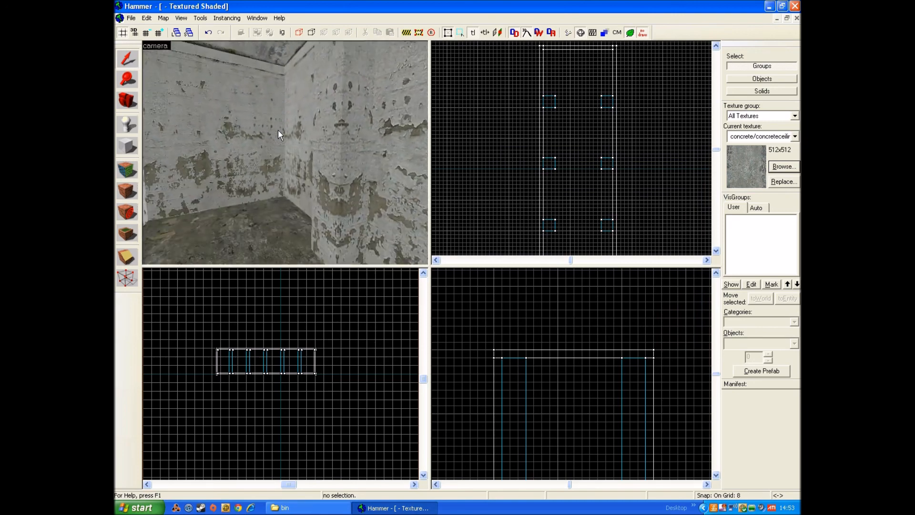
pyautogui.press('Left')
pyautogui.press('Up')
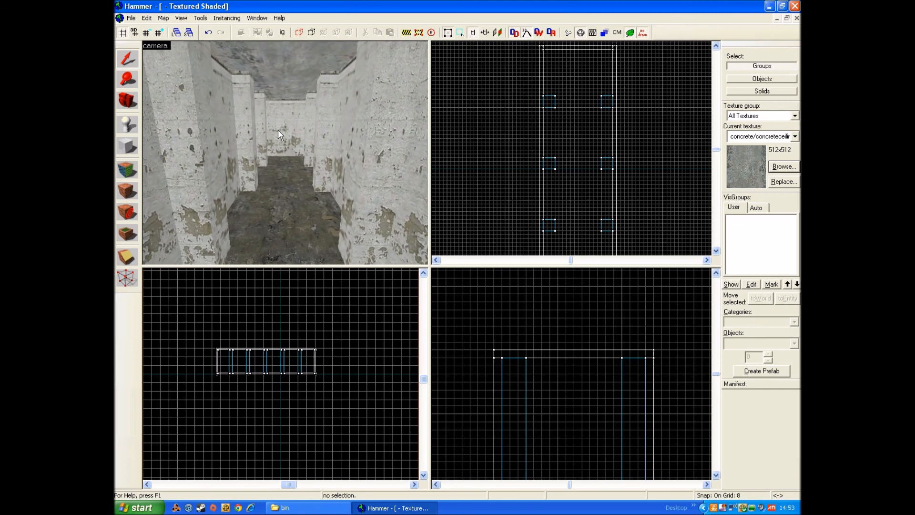